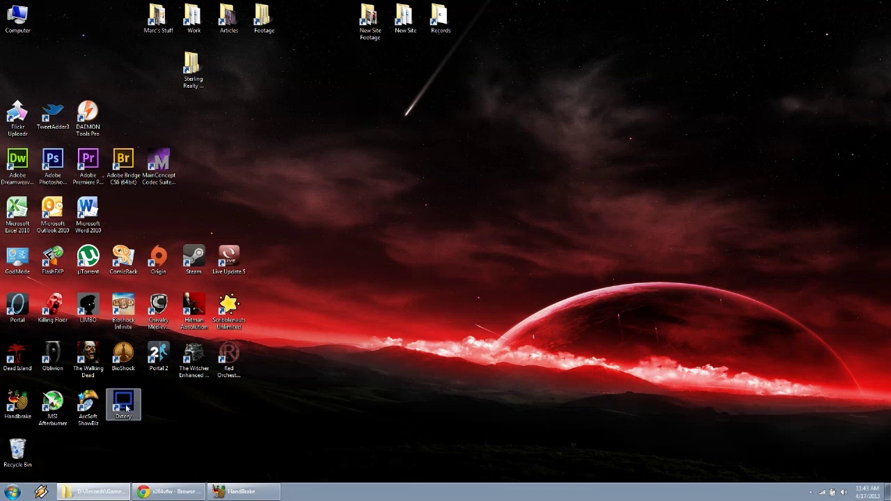
- Review the x264vfw, LAME ACM MP3 Codec and HandBrake download pages in Chrome, downloading LAME
click(169, 492)
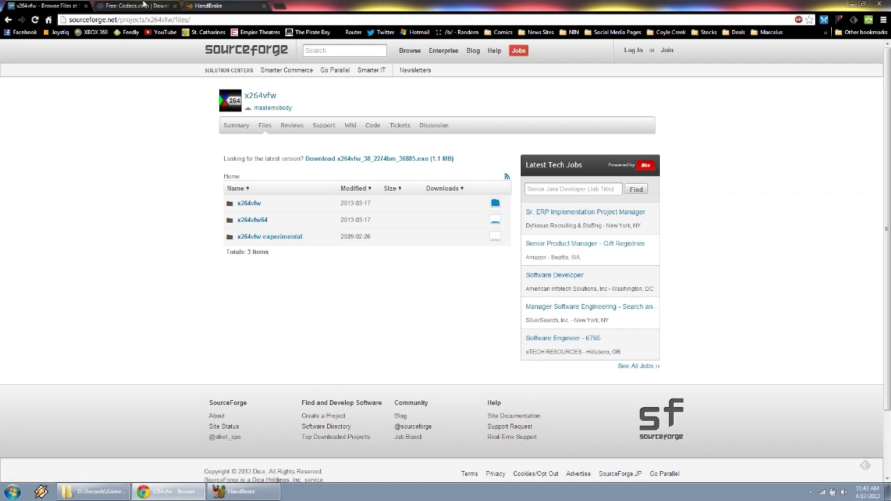
click(144, 5)
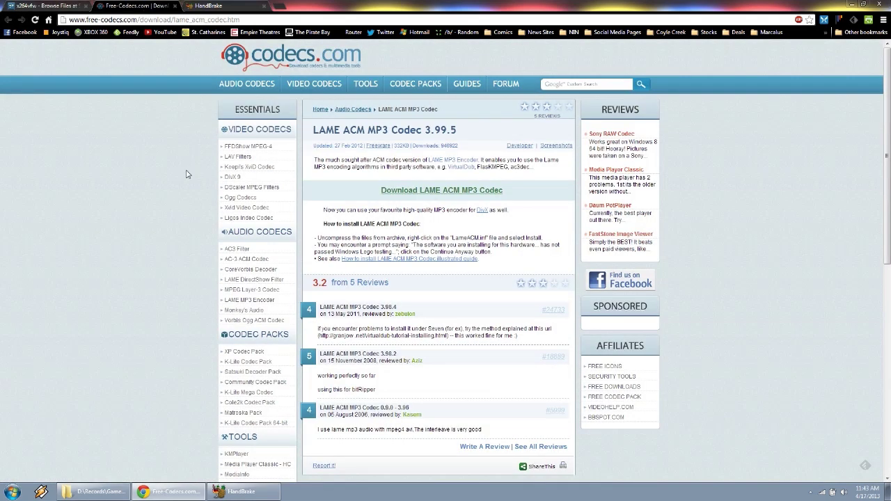
click(435, 195)
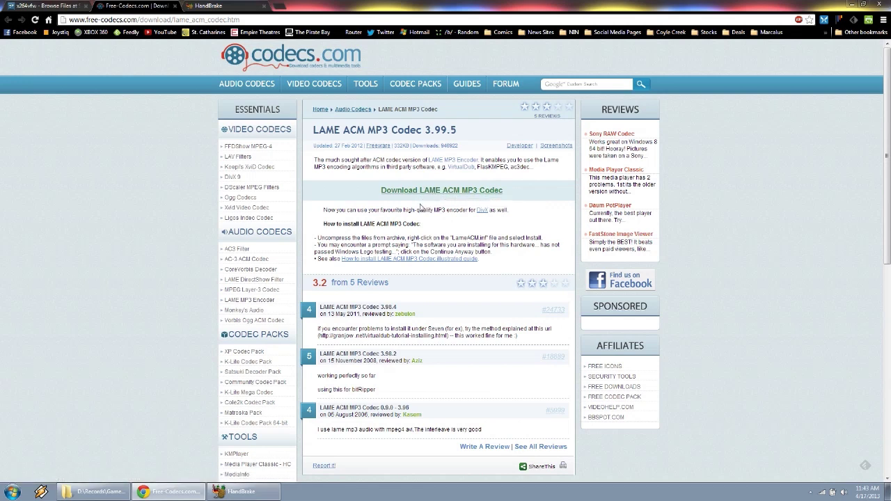
click(204, 5)
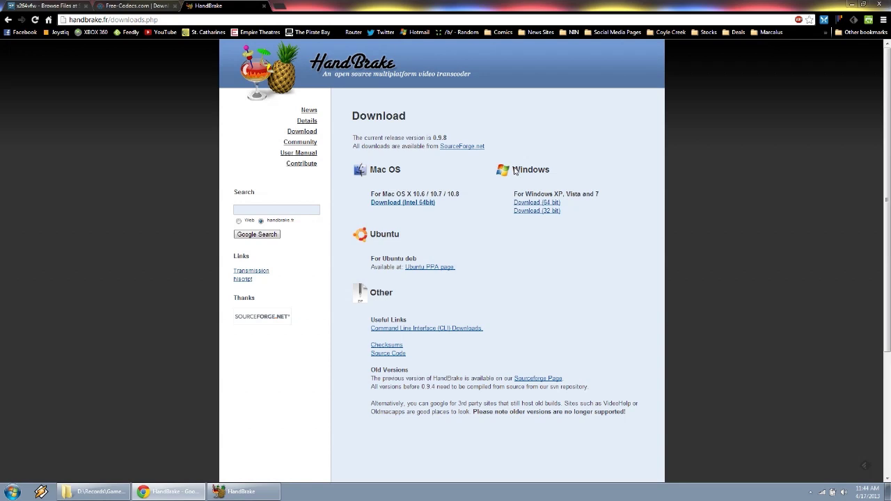
- Minimize Chrome, launch Dxtory and show Movie settings for the BioShock Infinite profile
click(167, 492)
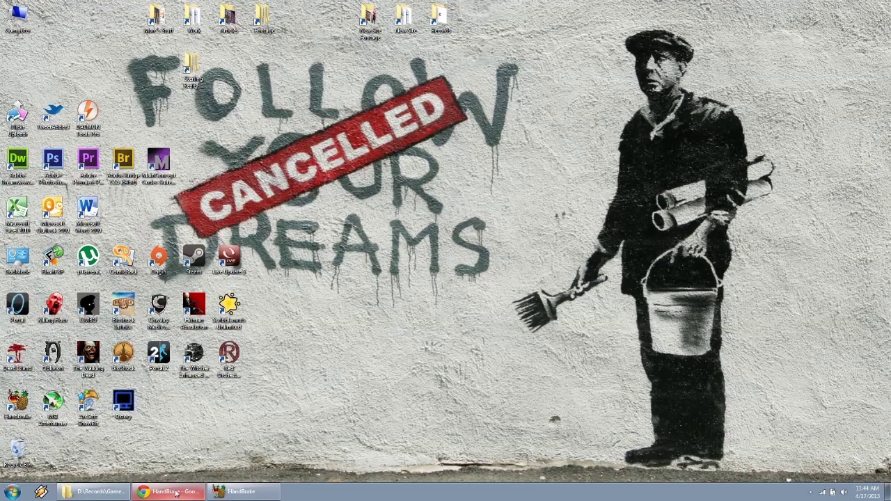
click(126, 413)
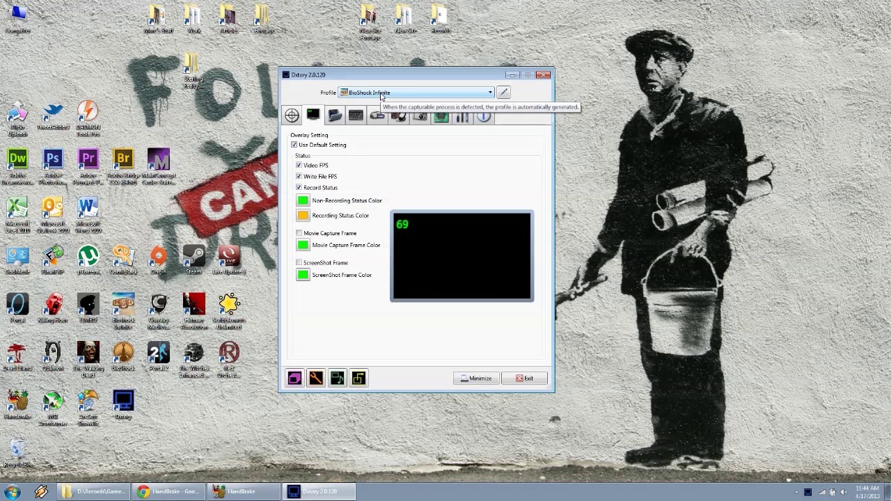
click(378, 117)
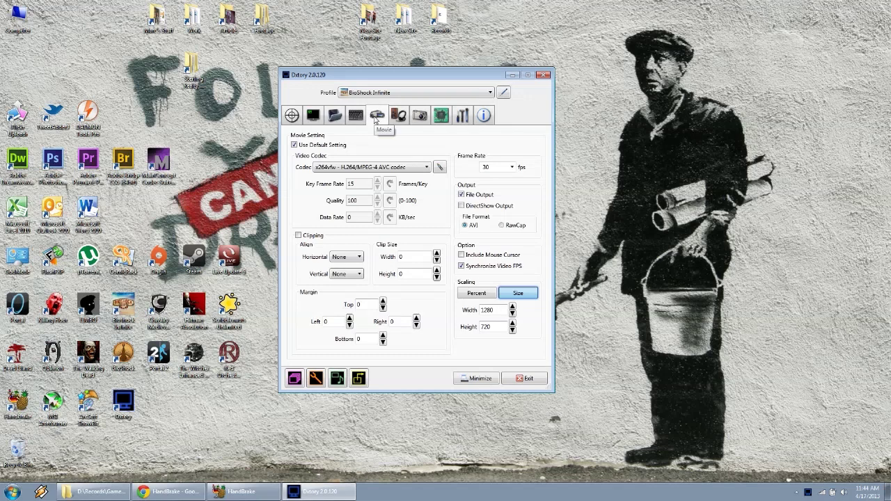
- Keep x264vfw - H.264/MPEG-4 AVC codec as Dxtory's video codec
click(362, 168)
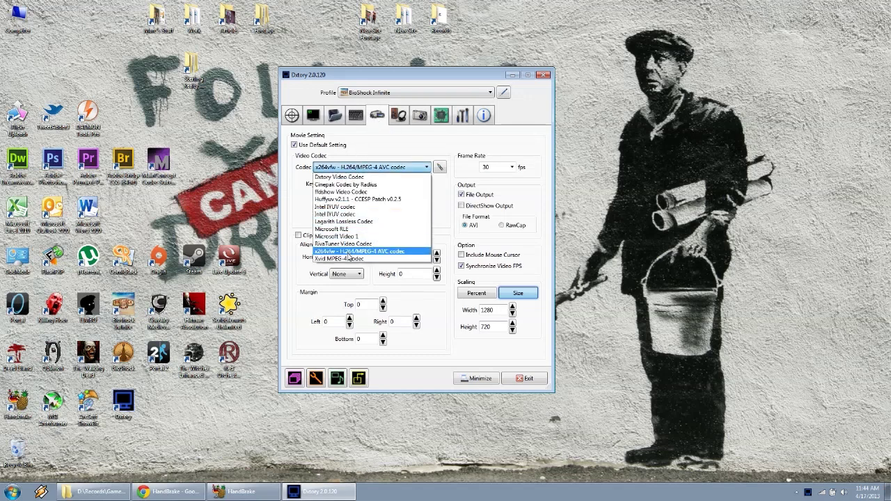
click(346, 252)
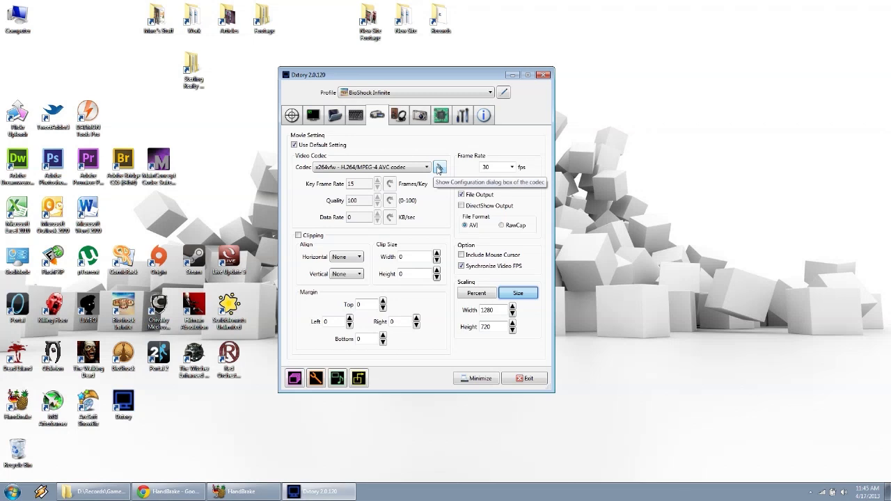
- Confirm x264vfw settings: Ultrafast preset, rate factor 15, VFW output mode and x264 FourCC
click(439, 168)
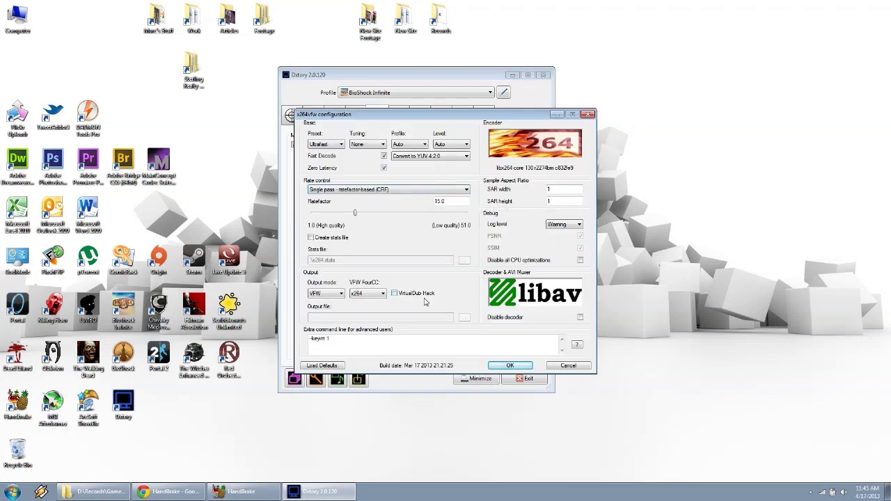
click(429, 335)
click(334, 295)
click(331, 305)
click(362, 295)
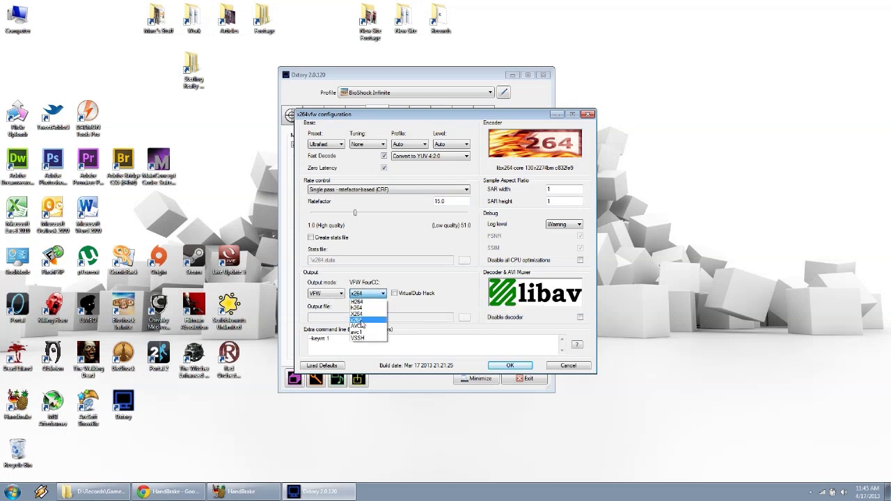
click(361, 321)
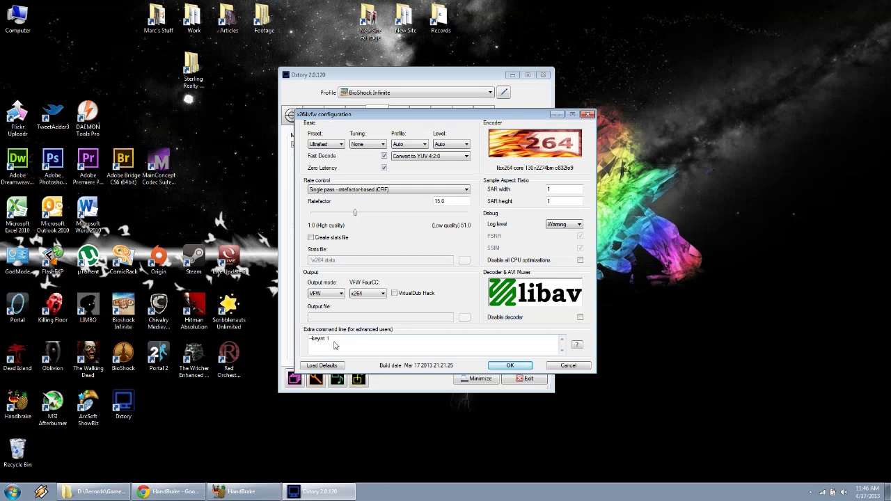
click(525, 364)
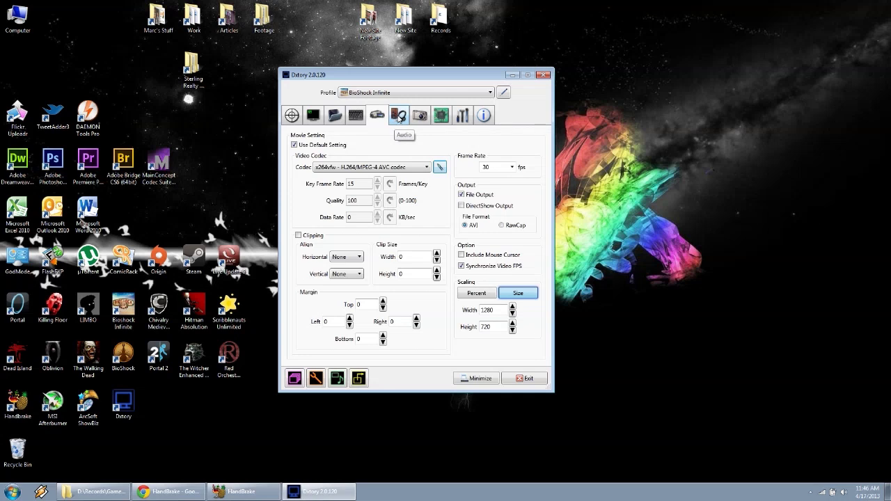
- Set Dxtory audio source 2 to record from the Realtek microphone via MPEG Layer-3
click(398, 116)
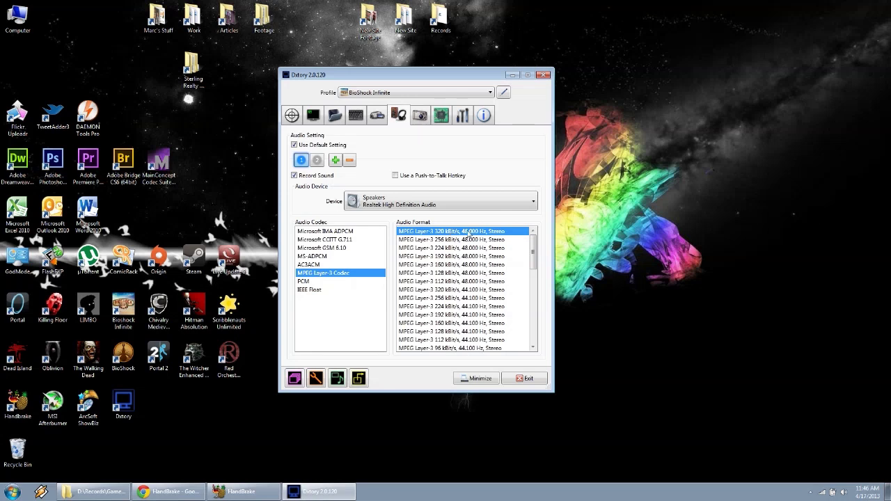
click(318, 161)
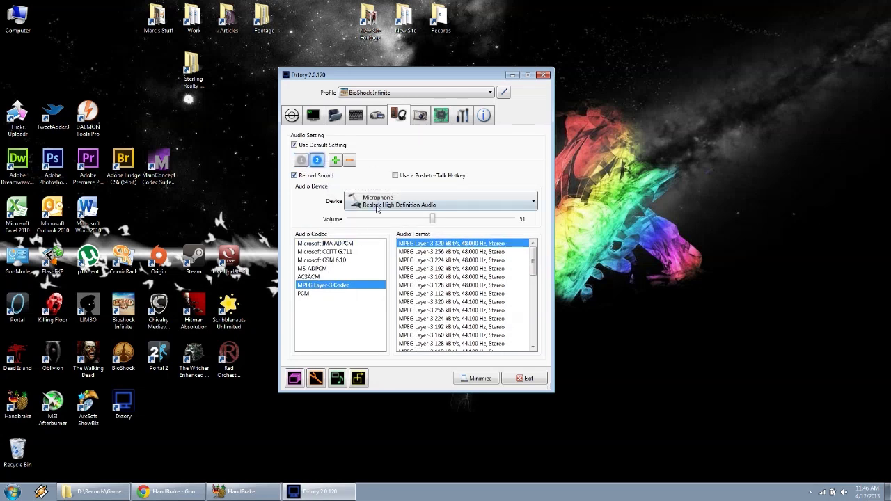
click(376, 209)
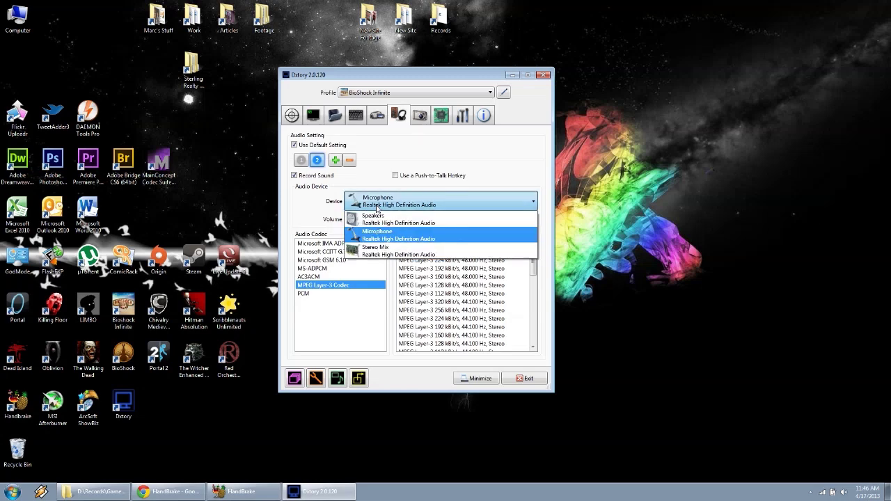
click(380, 237)
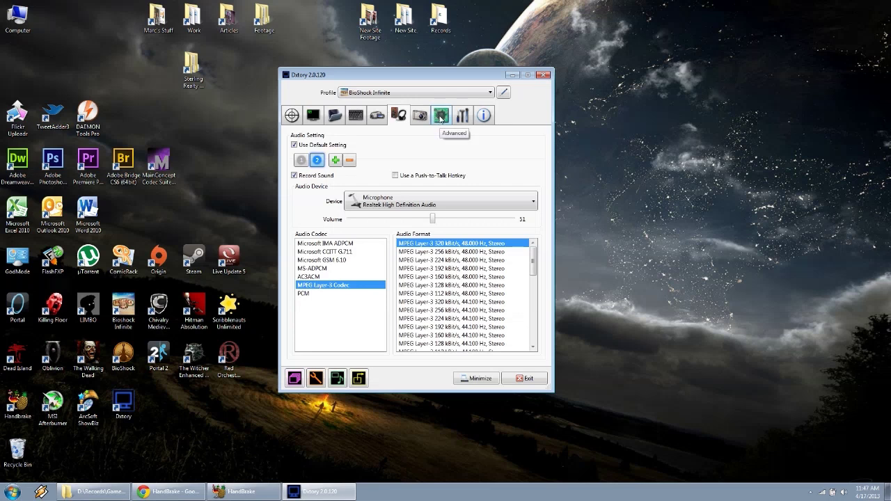
- Review Dxtory's Advanced options: Force CPU Processing, Multi GPU Fix Code, 8 processing threads
click(441, 115)
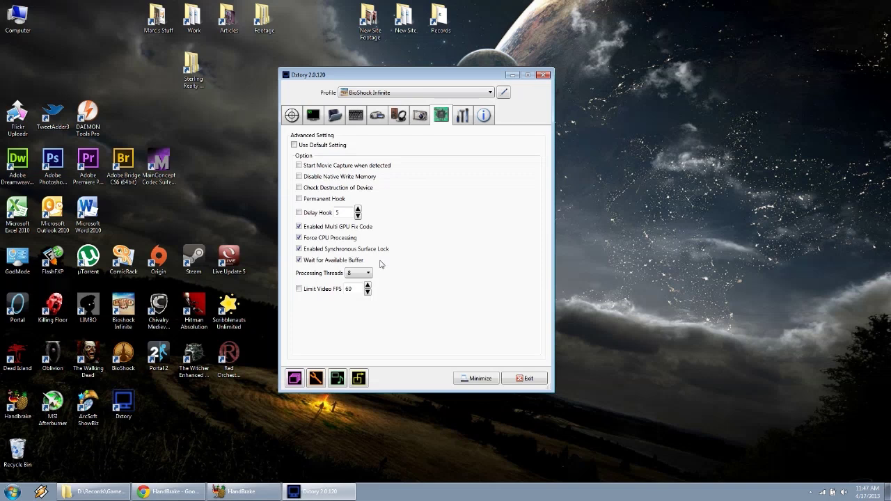
mouse_move(374, 252)
mouse_move(352, 240)
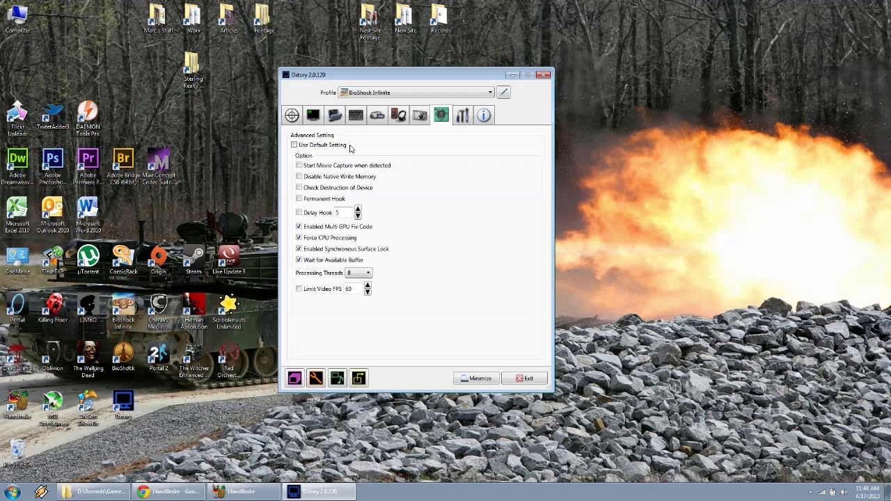
- Close Dxtory, review the BioShock Infinite recordings in the Test folder, then select Premiere Pro CS6
click(544, 75)
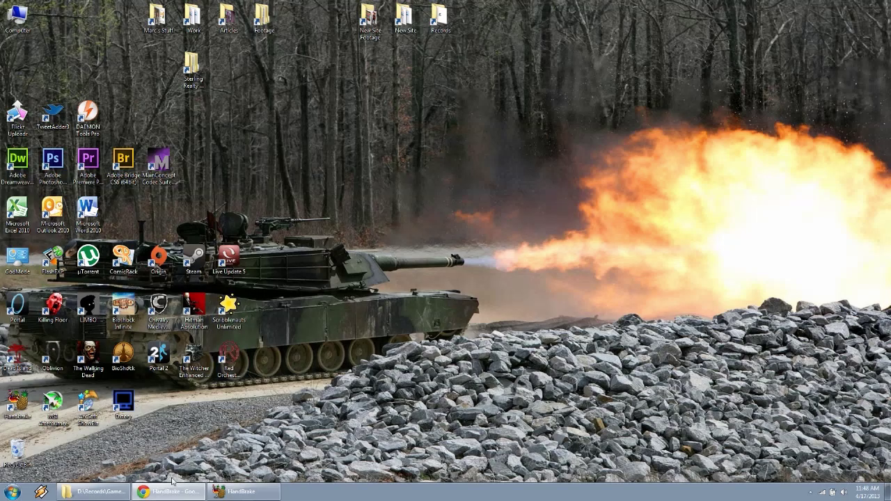
click(115, 495)
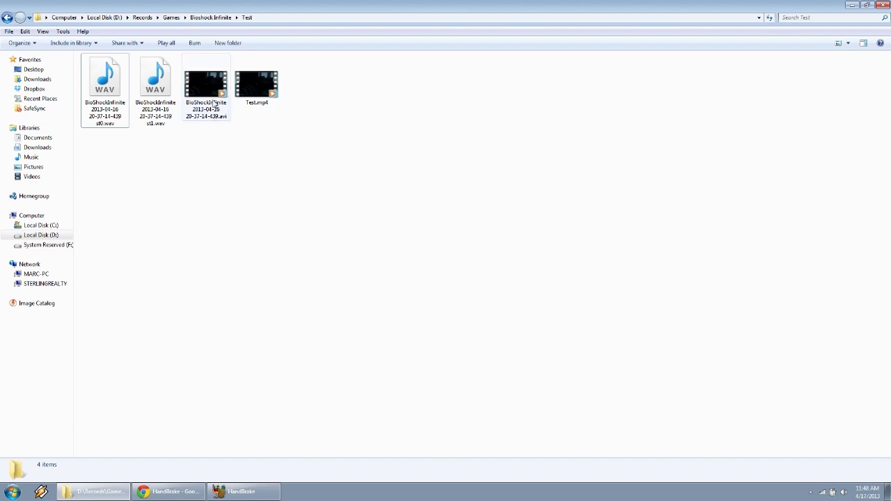
mouse_move(219, 115)
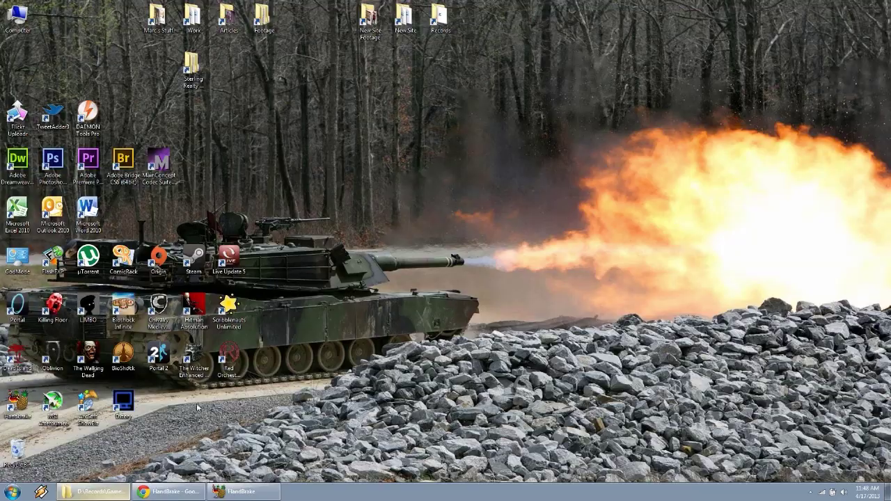
click(114, 491)
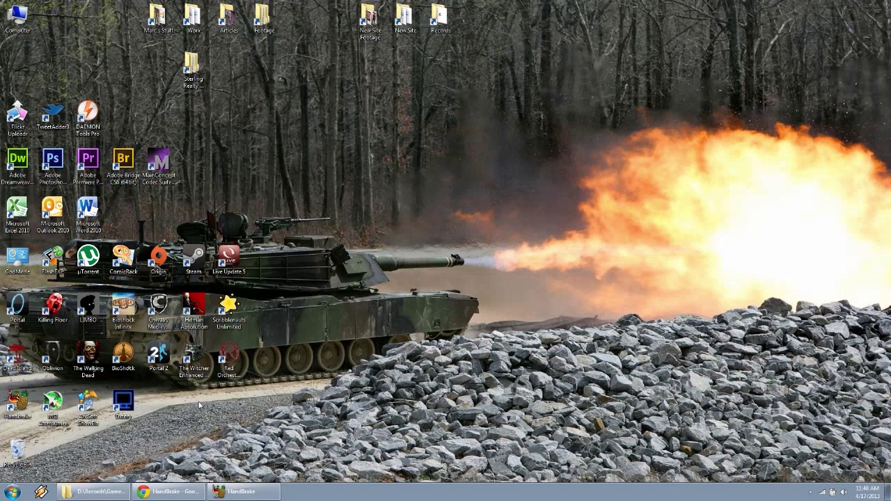
click(89, 171)
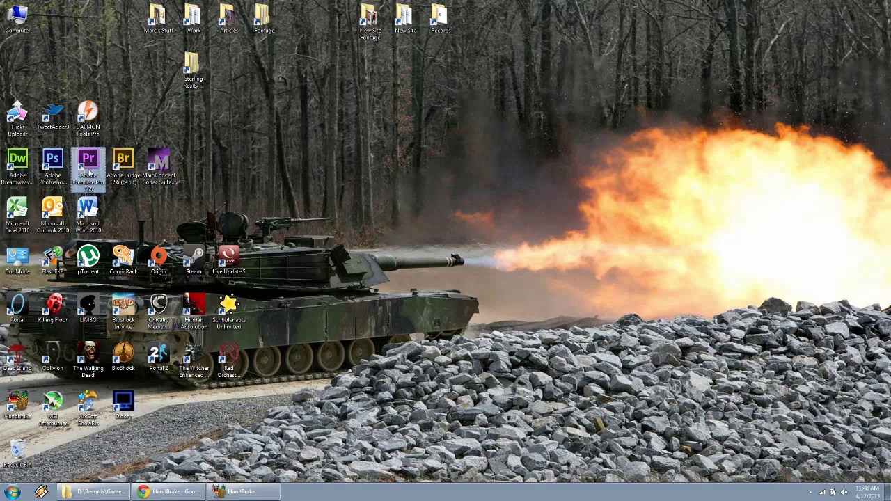
- Launch Premiere Pro CS6 and start a new project located in Bioshock Infinite\Test
double_click(89, 171)
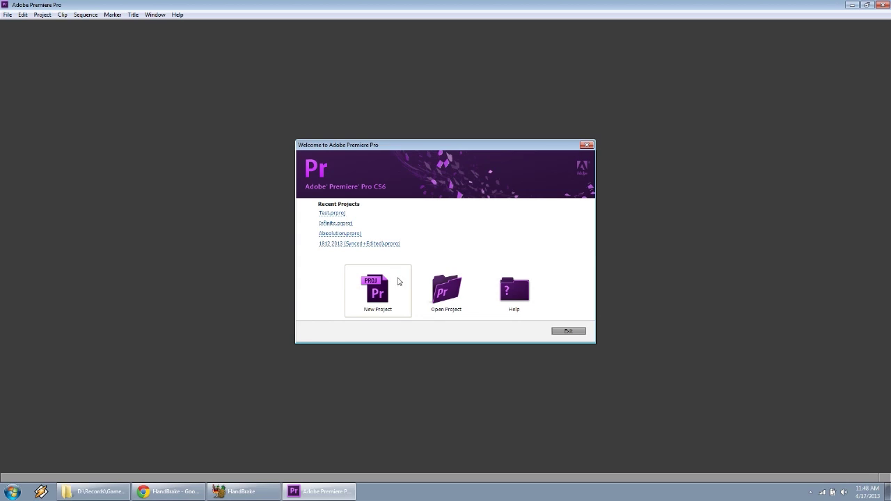
click(401, 282)
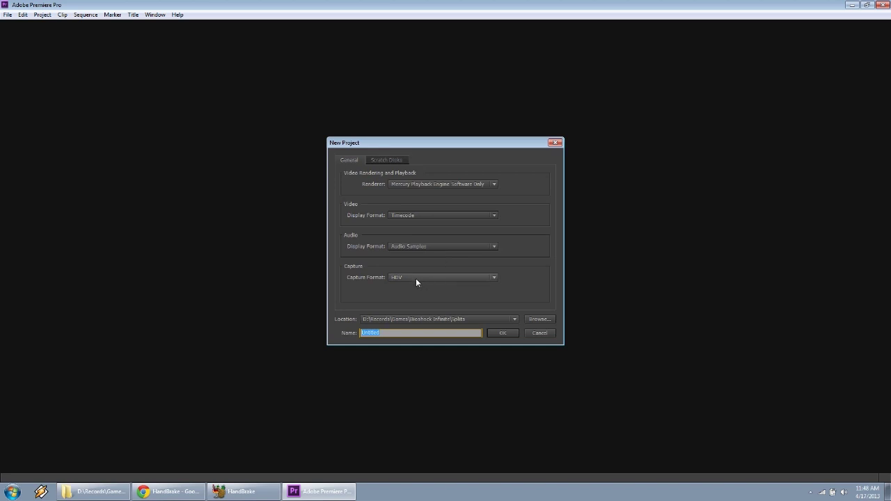
click(547, 318)
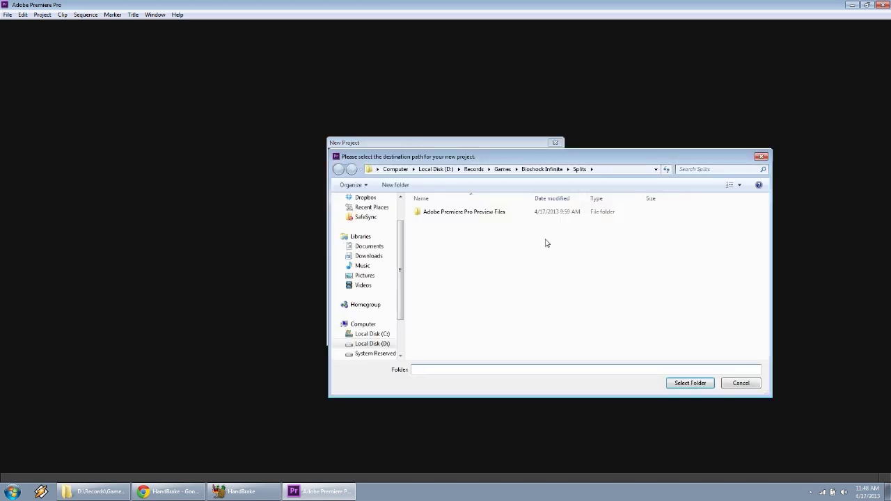
click(541, 169)
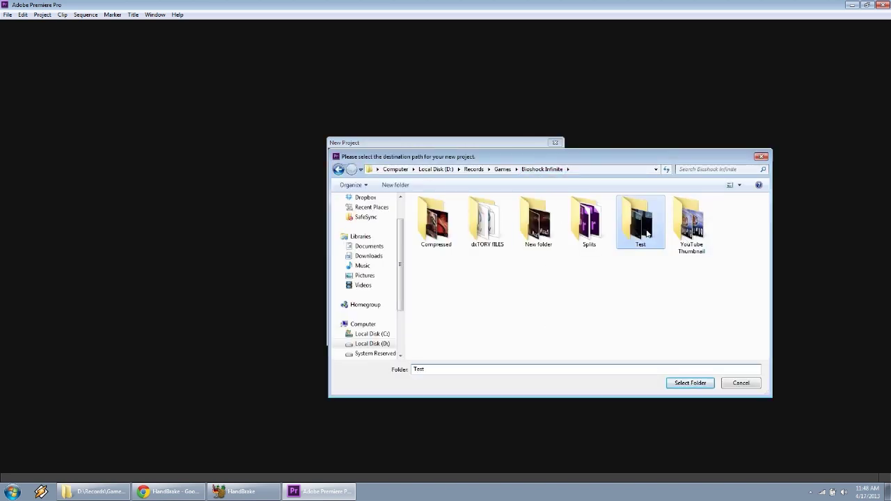
double_click(643, 226)
click(691, 383)
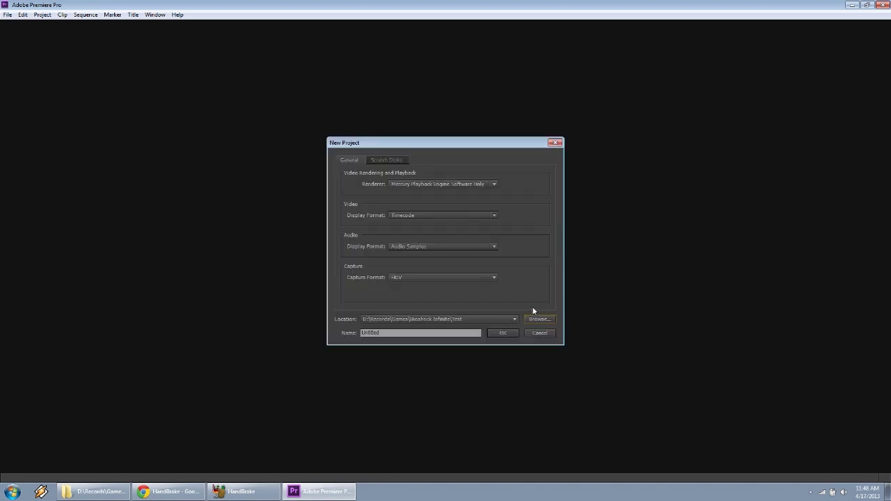
- Name the new project 'Infinite' and confirm the project settings
click(419, 335)
text(Infinite)
click(501, 332)
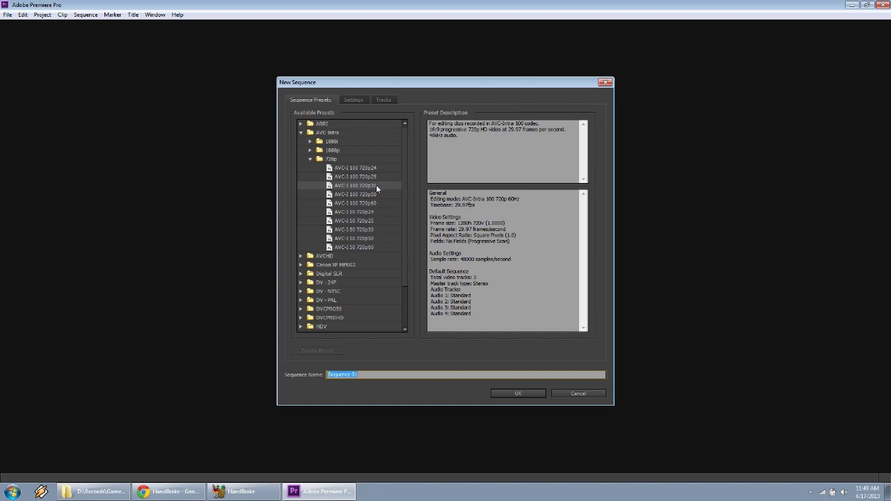
- Create Sequence 01 from the AVC-Intra 720p preset, then return to the Test folder in Explorer
click(300, 133)
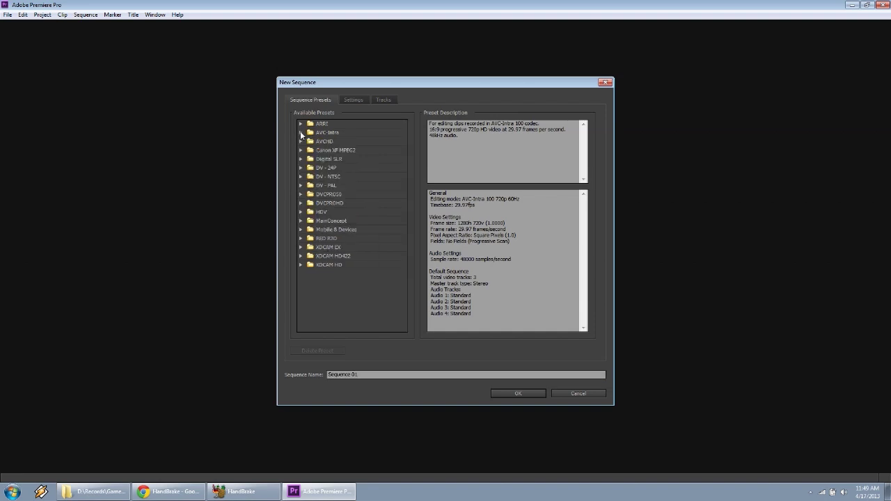
click(301, 132)
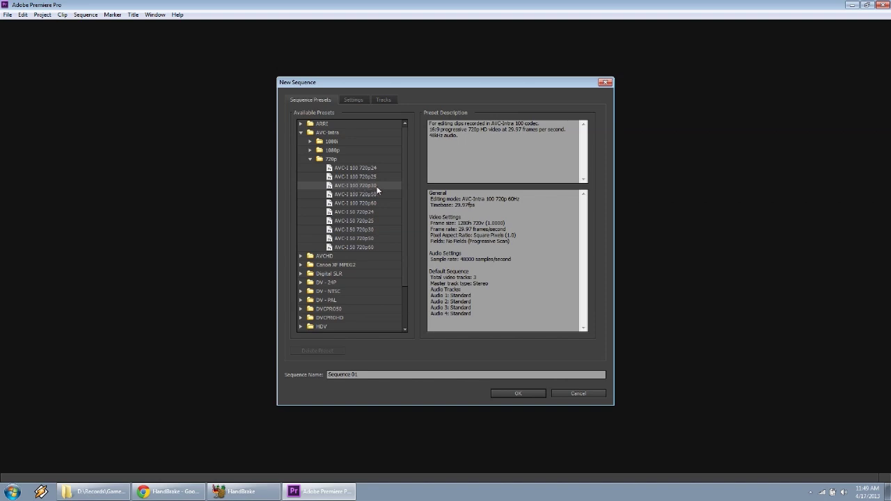
click(517, 393)
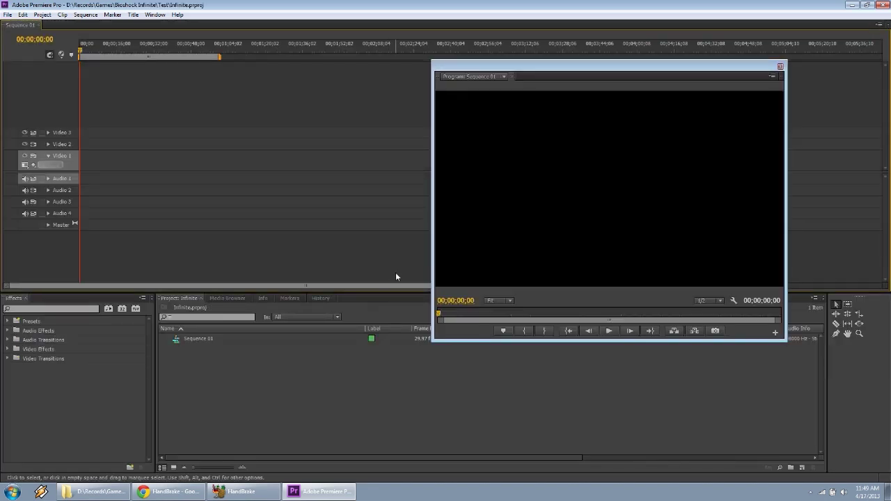
click(97, 491)
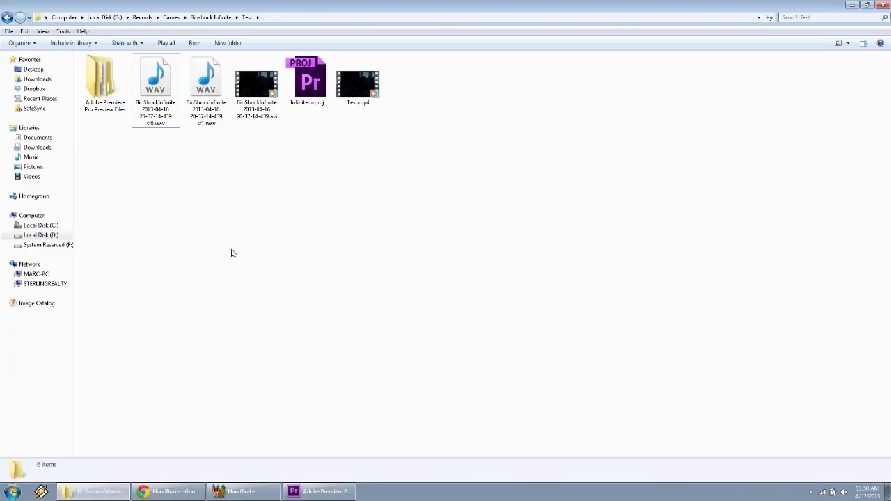
- Select the gameplay .avi and its two .wav tracks and drag them into the Infinite project
click(257, 95)
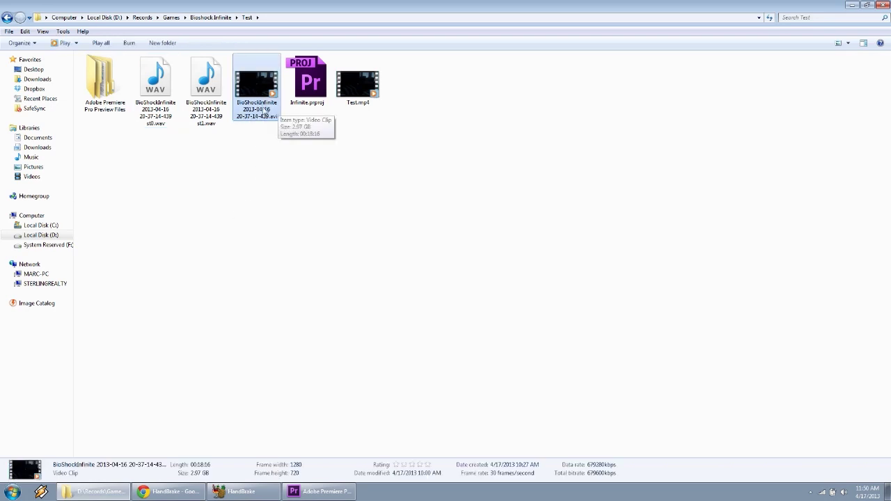
right_click(253, 91)
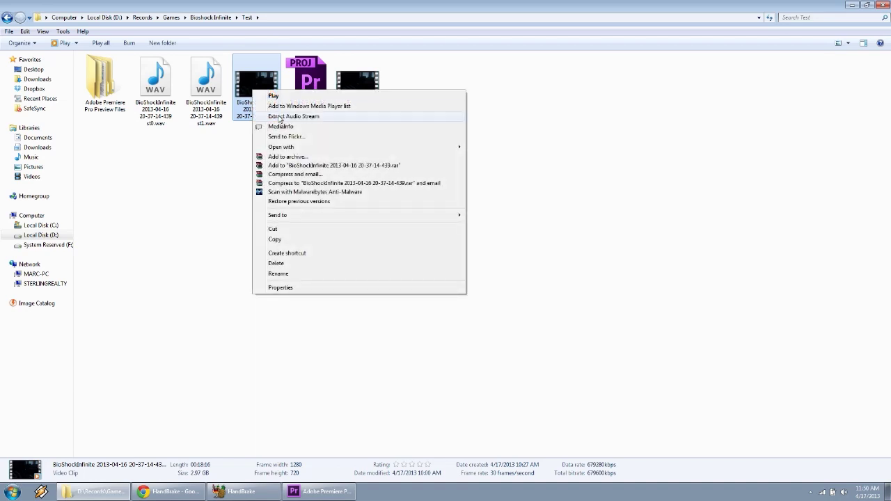
click(208, 239)
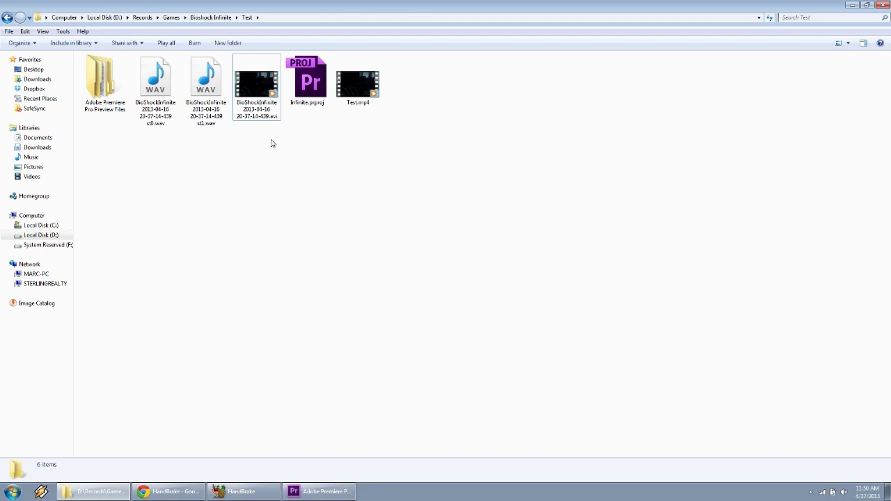
drag(271, 141, 169, 59)
drag(206, 115, 295, 418)
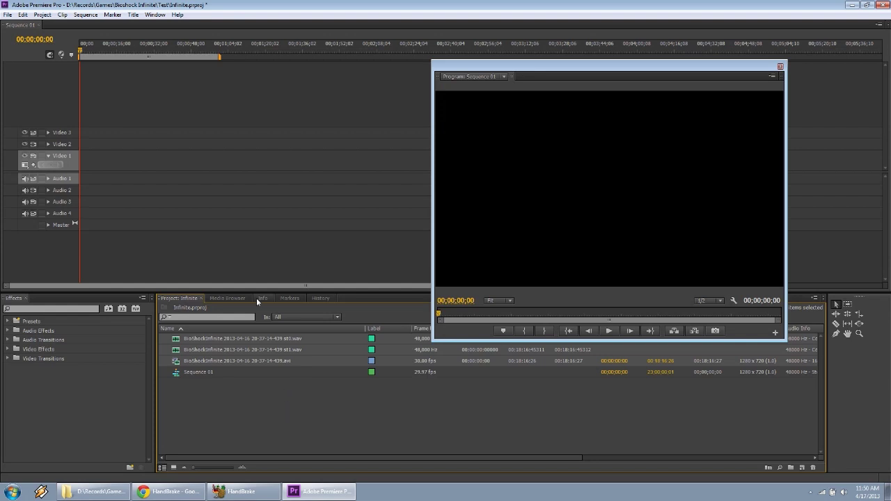
- Drag the gameplay .avi to the start of Video 1, keeping the sequence's existing settings
click(219, 382)
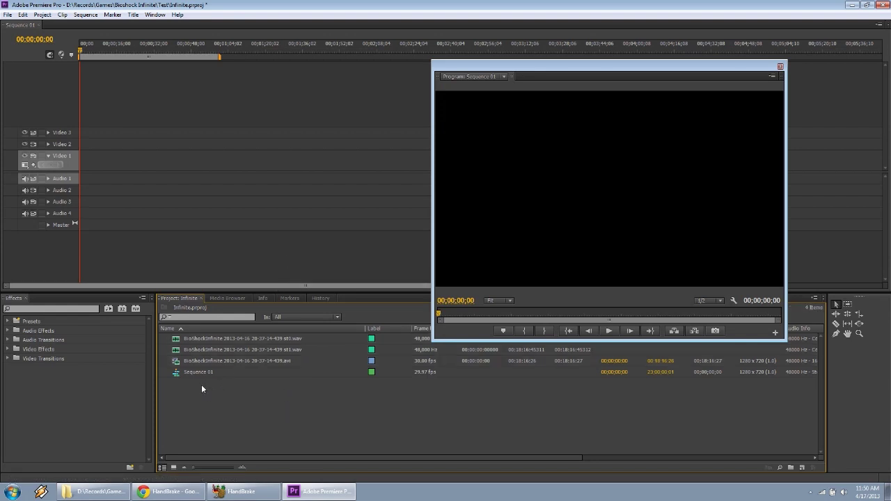
mouse_move(176, 363)
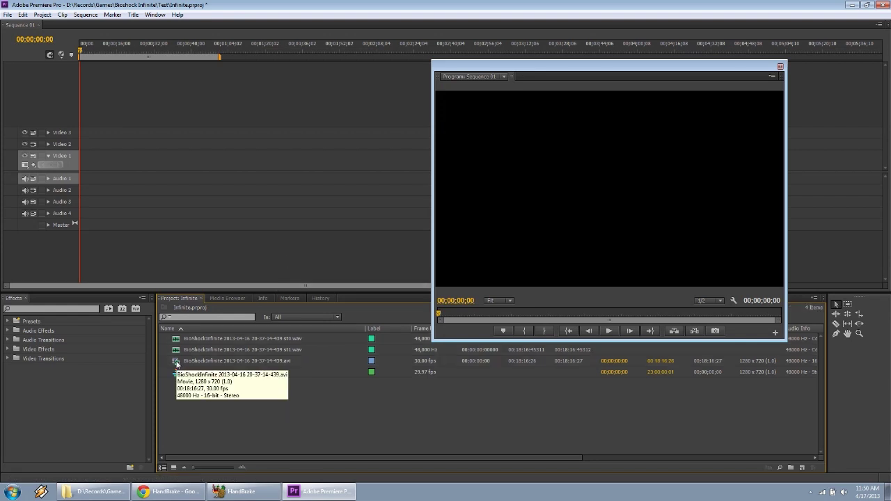
drag(176, 363, 75, 152)
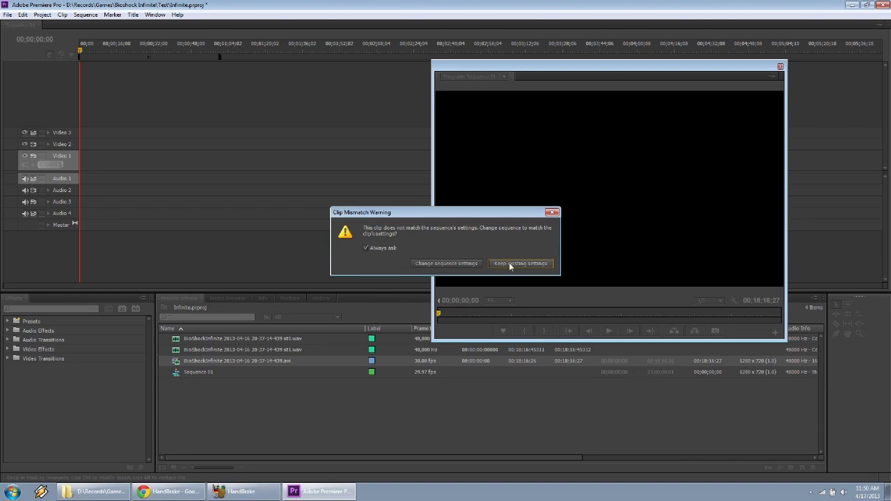
click(520, 263)
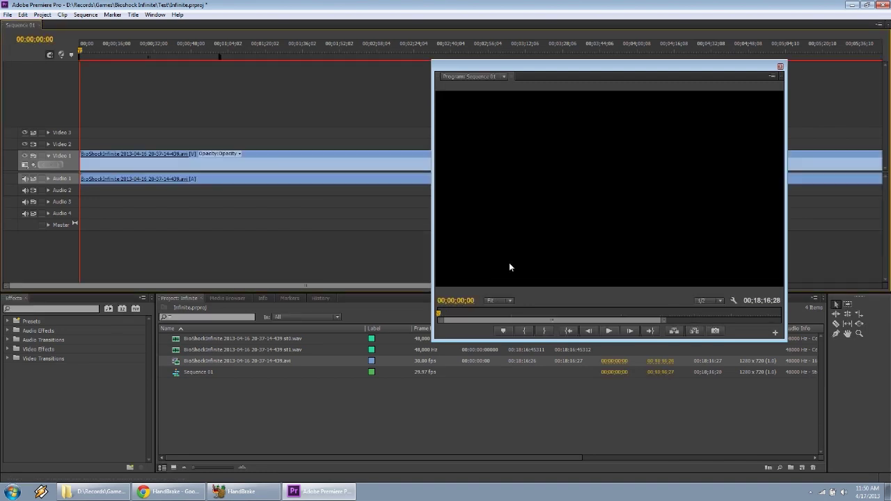
- Bring up the context menu for the AVI clip on the timeline
right_click(306, 179)
click(281, 179)
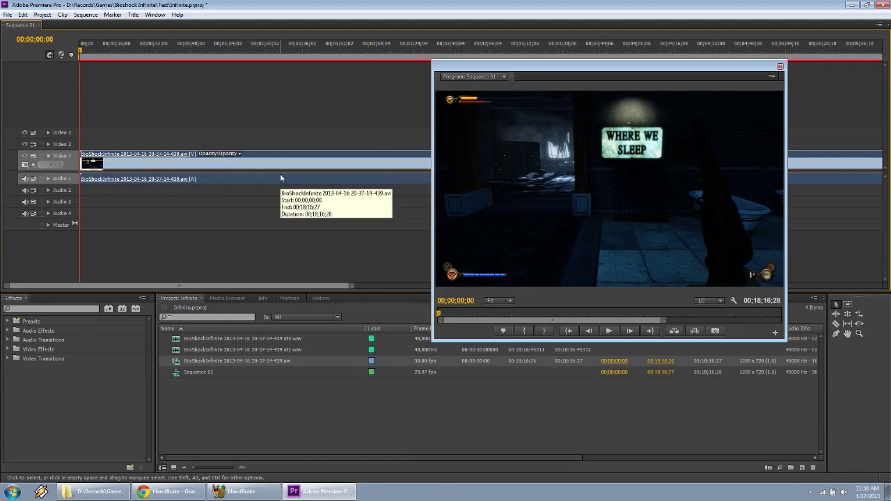
right_click(280, 179)
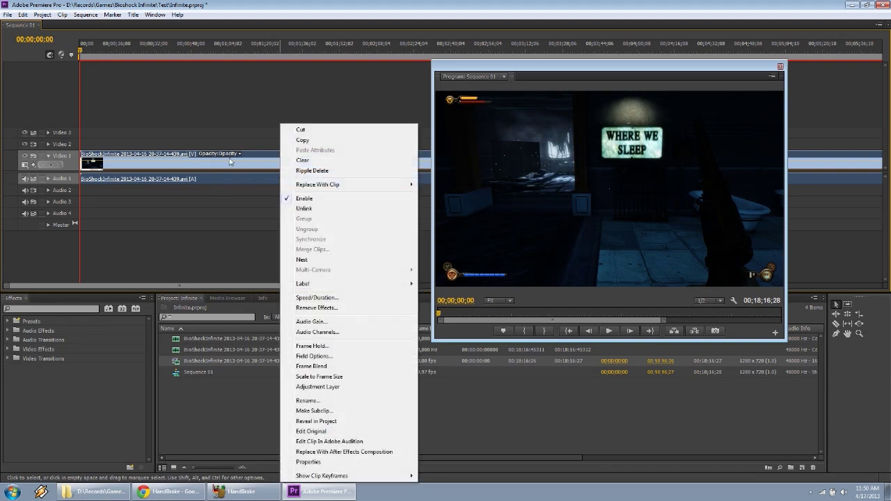
- Unlink and delete the clip's embedded audio, then place st1.wav on Audio 1 and st0.wav on Audio 2
click(304, 208)
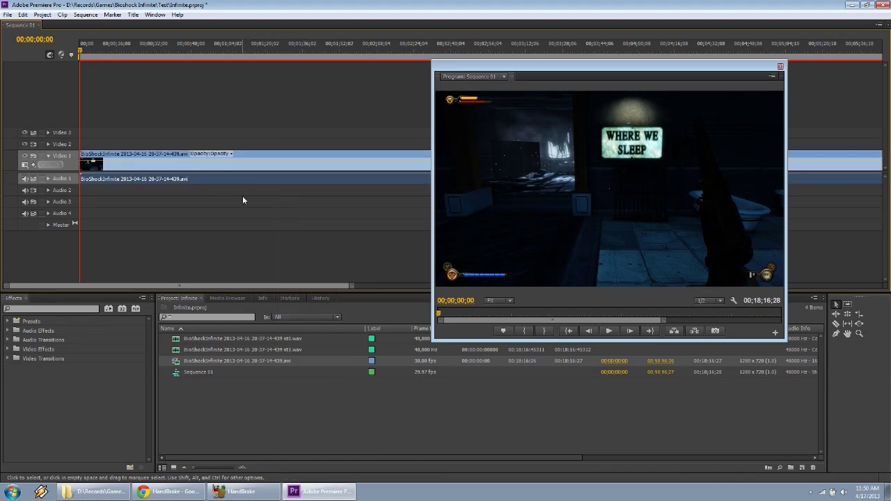
key(Delete)
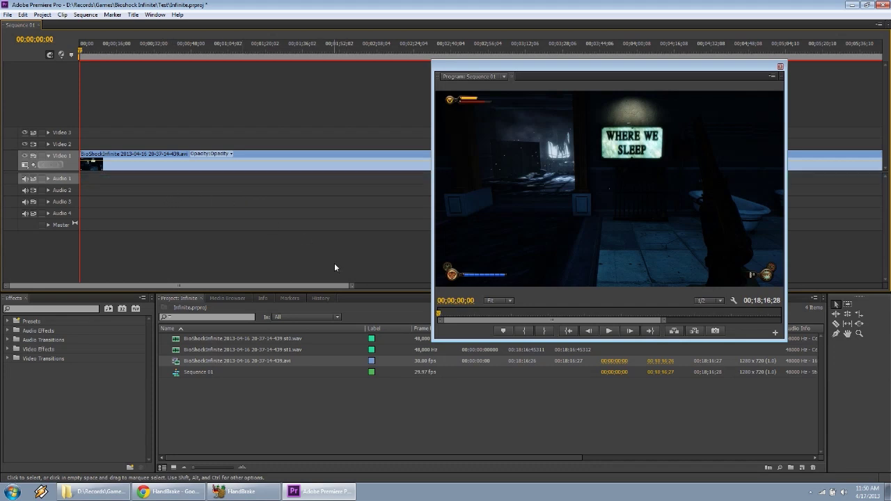
click(184, 349)
drag(188, 277, 71, 182)
drag(230, 338, 81, 193)
- Expand both audio tracks to show waveforms and reposition the floating program monitor
click(48, 190)
click(48, 178)
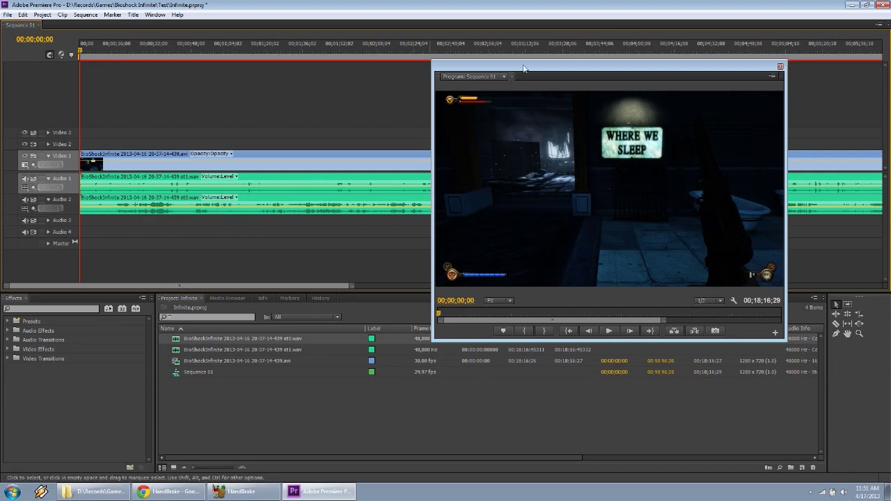
drag(524, 68, 601, 221)
drag(352, 287, 756, 279)
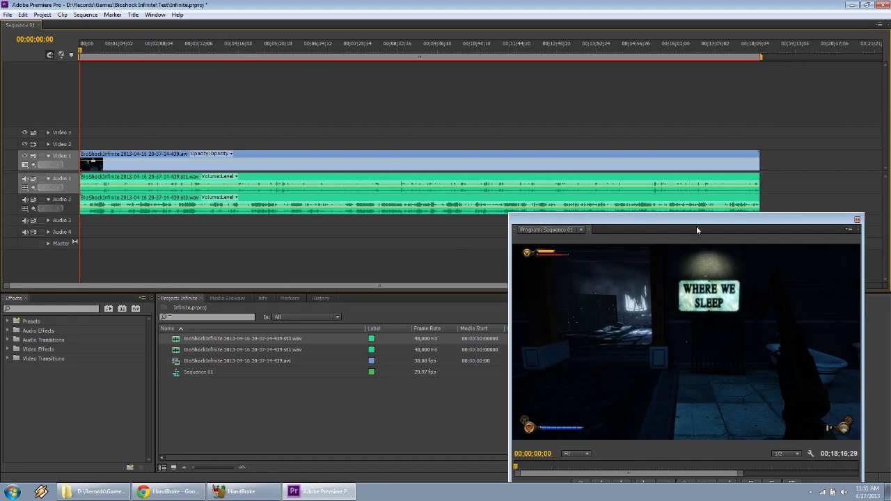
drag(696, 230, 711, 157)
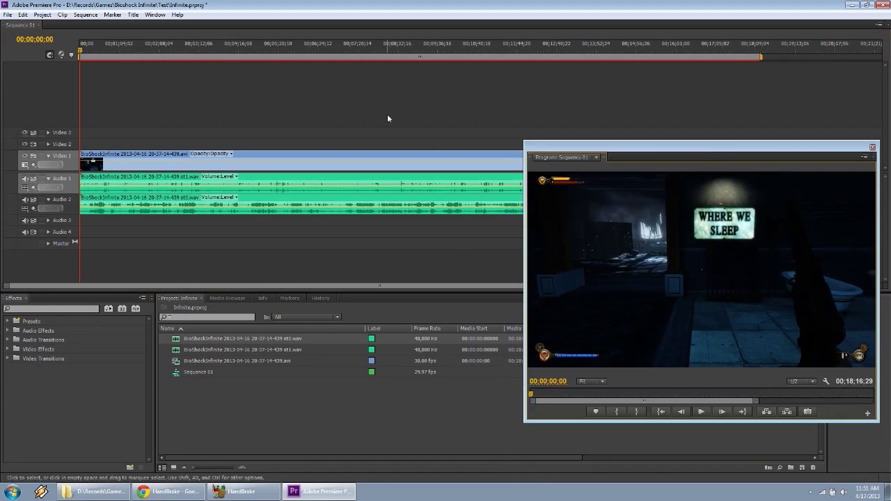
- Boost the st0.wav clip's audio gain by 8 dB, then toggle Razor and back to Selection
click(127, 202)
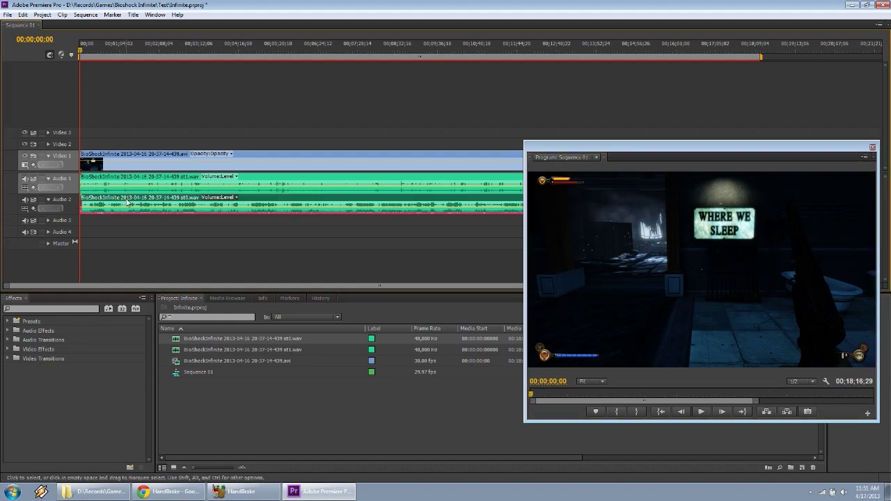
click(62, 15)
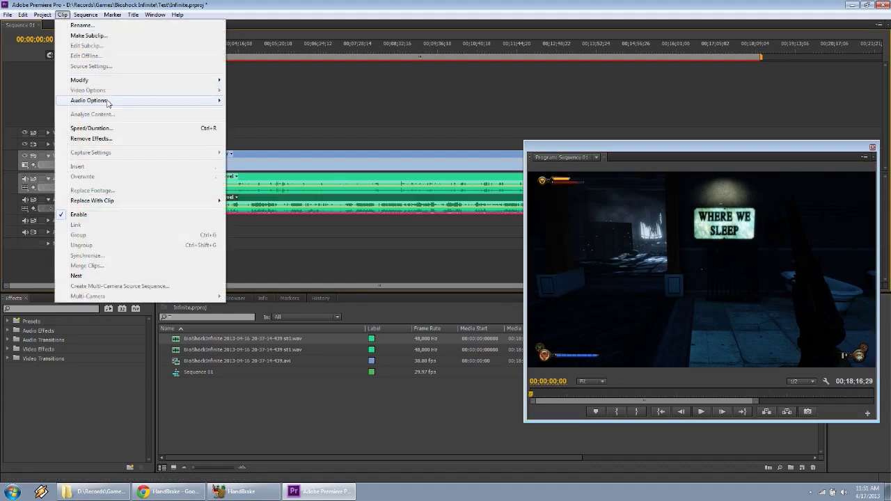
mouse_move(108, 101)
click(241, 102)
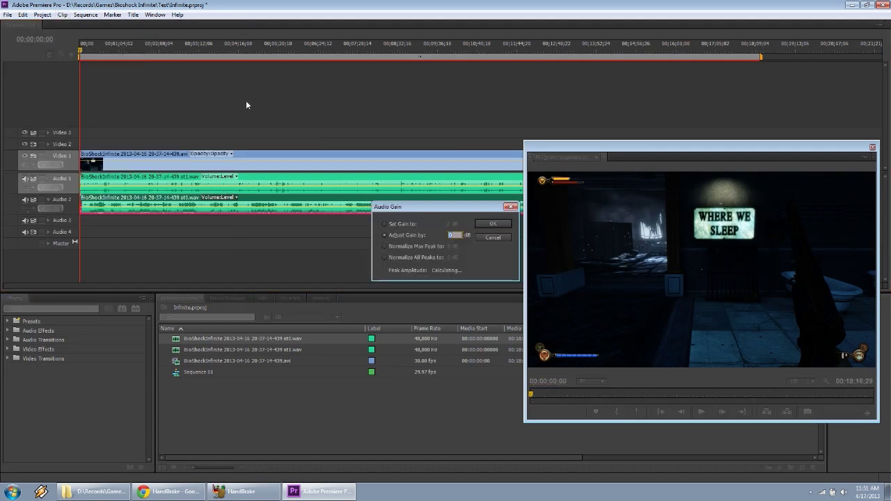
text(8)
click(494, 225)
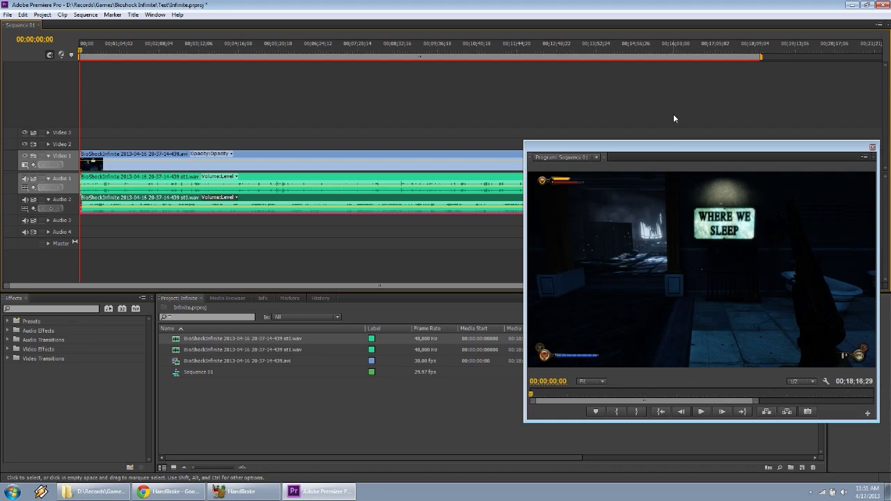
key(c)
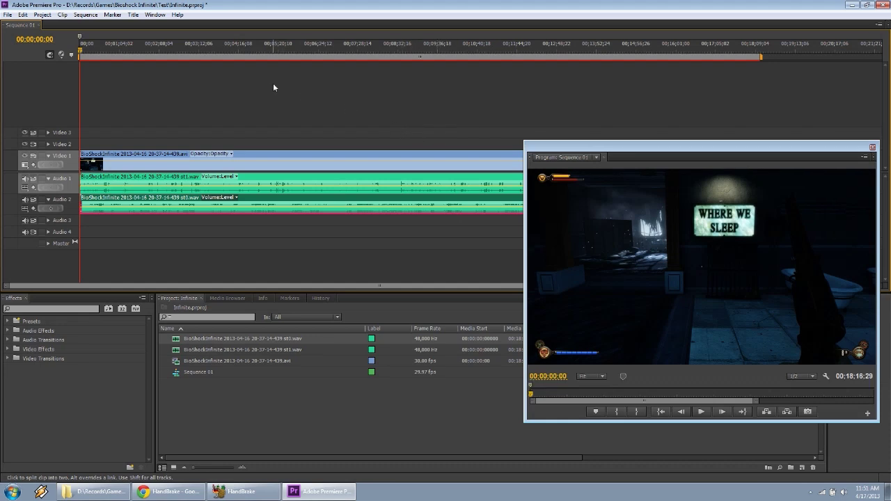
key(v)
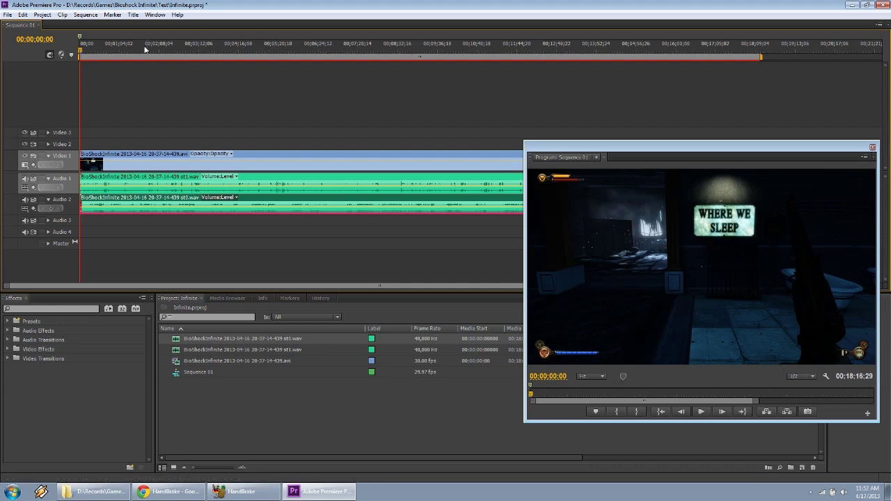
- Open Export Media settings, enlarging the window and moving it up and left
click(6, 15)
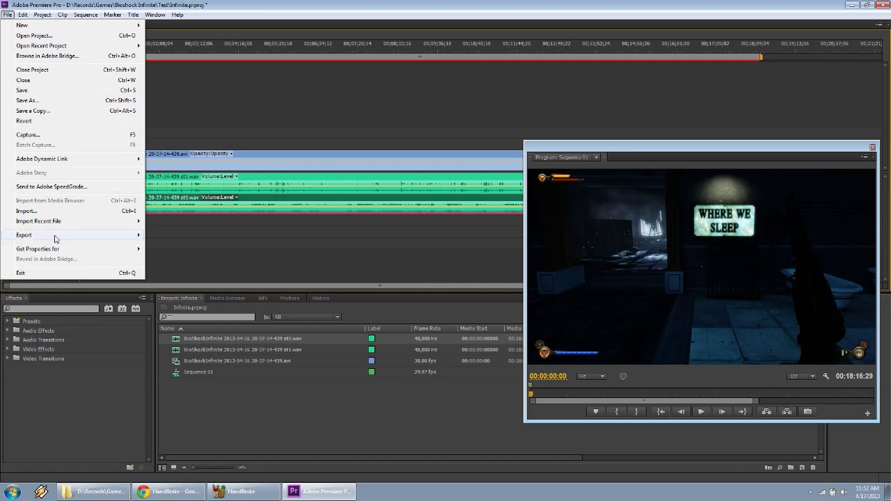
mouse_move(63, 236)
click(167, 235)
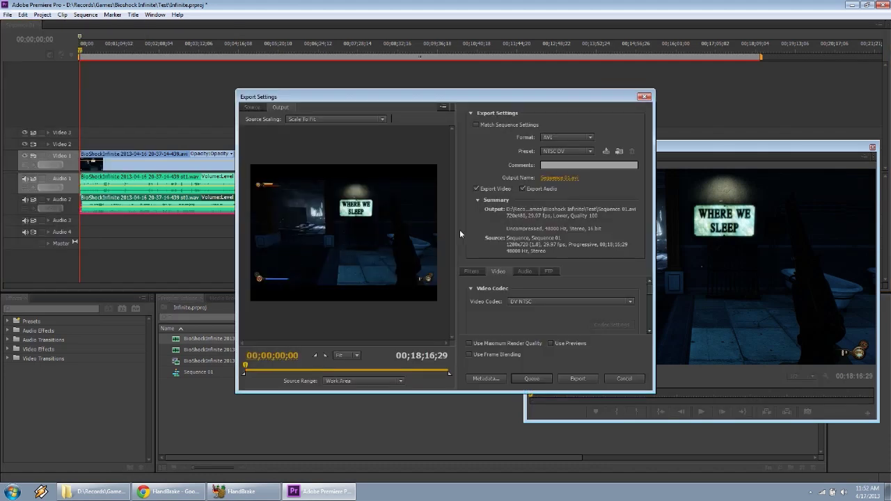
drag(657, 395, 820, 460)
drag(573, 102, 428, 46)
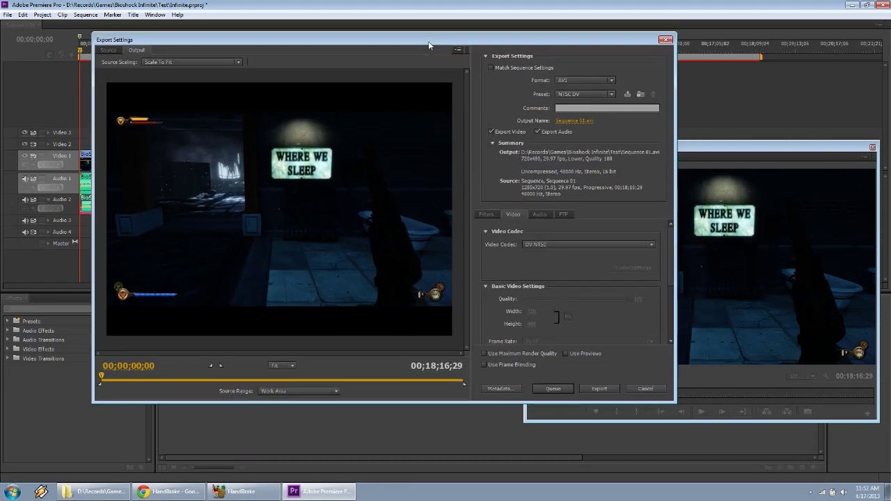
- Set the export format to H.264 with the PC Games 720p preset
click(612, 82)
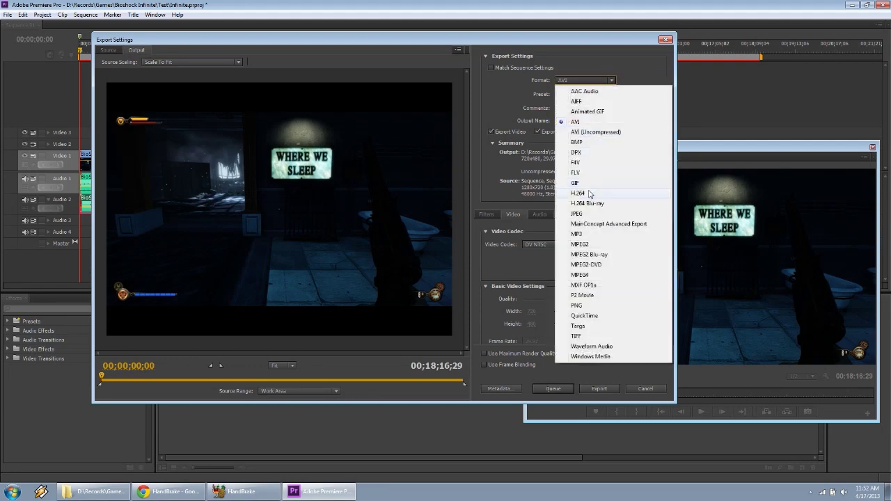
click(611, 121)
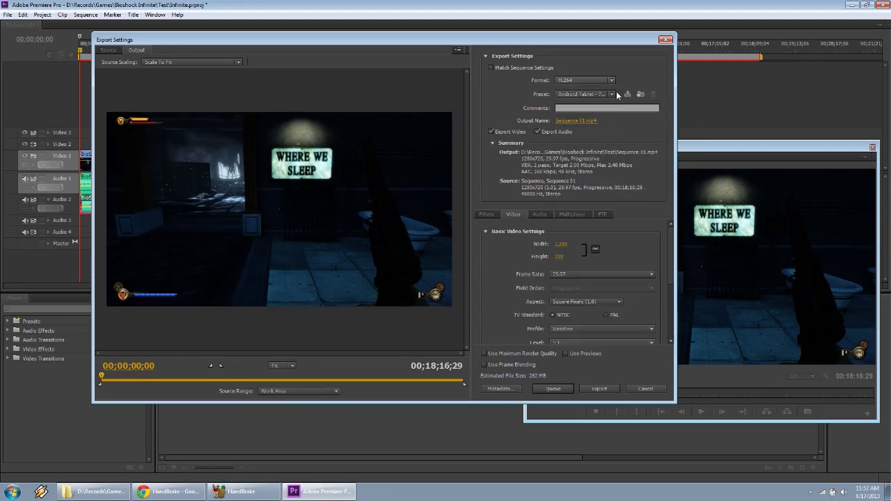
click(613, 94)
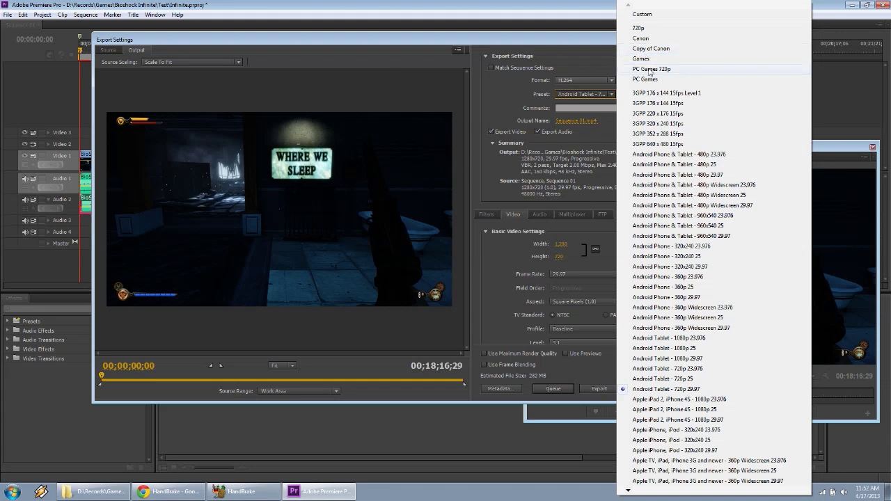
click(651, 69)
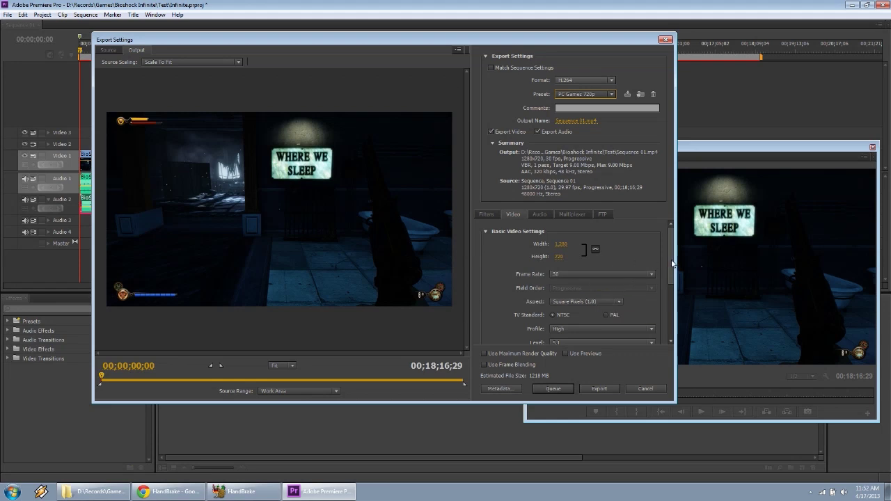
drag(673, 265, 673, 296)
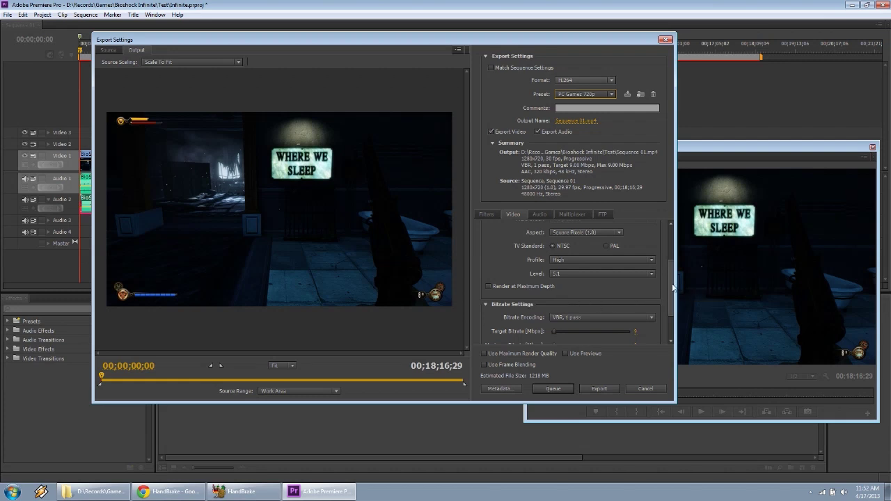
- Review the video bitrate and audio settings, keeping MP4 as the Multiplexer container
scroll(672, 287, down, 2)
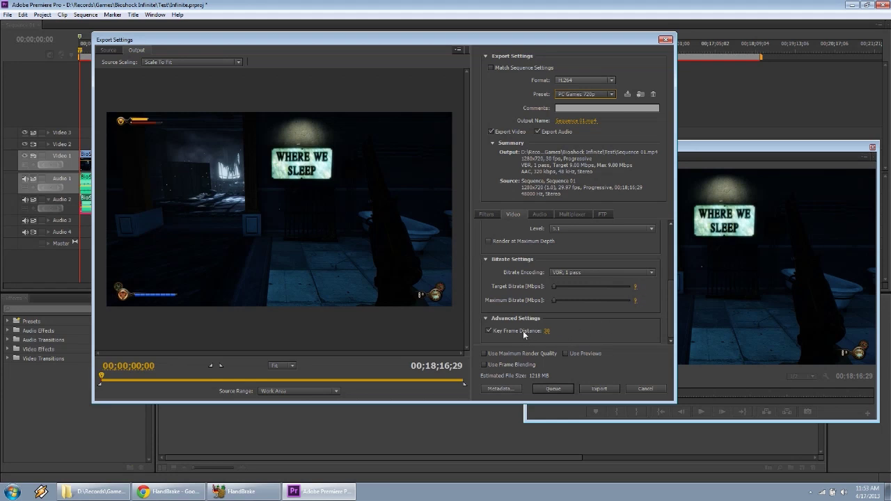
click(539, 214)
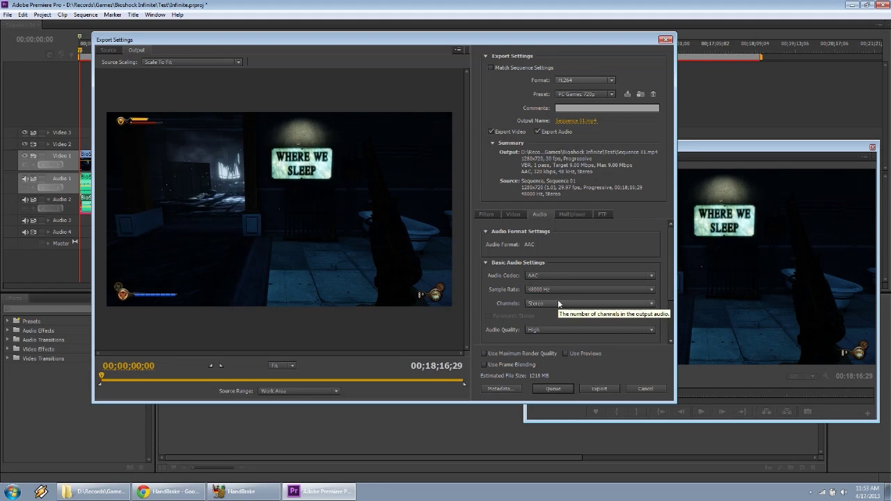
drag(673, 250, 674, 284)
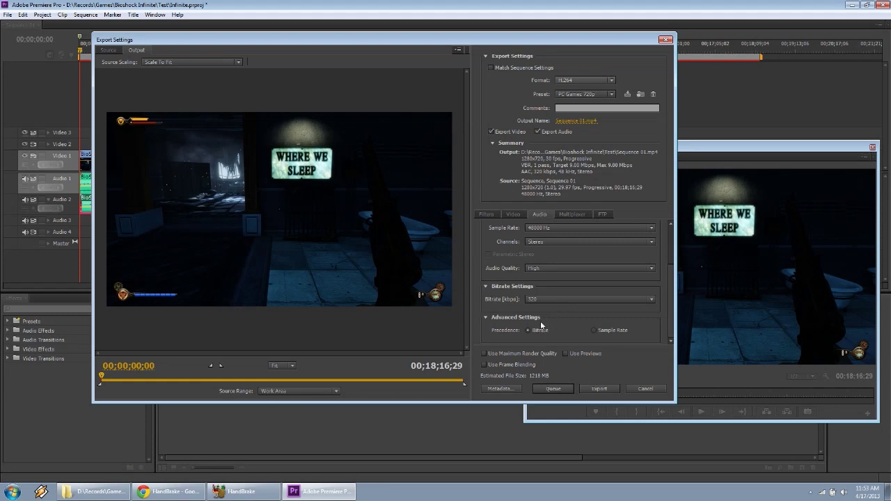
click(573, 215)
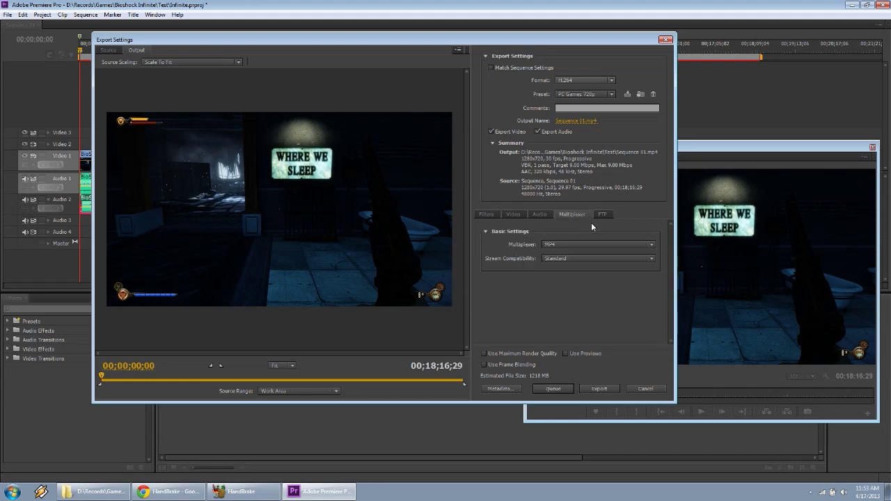
click(651, 245)
click(654, 247)
- Send the H.264 PC Games 720p export of Sequence 01 to the Media Encoder queue
click(553, 389)
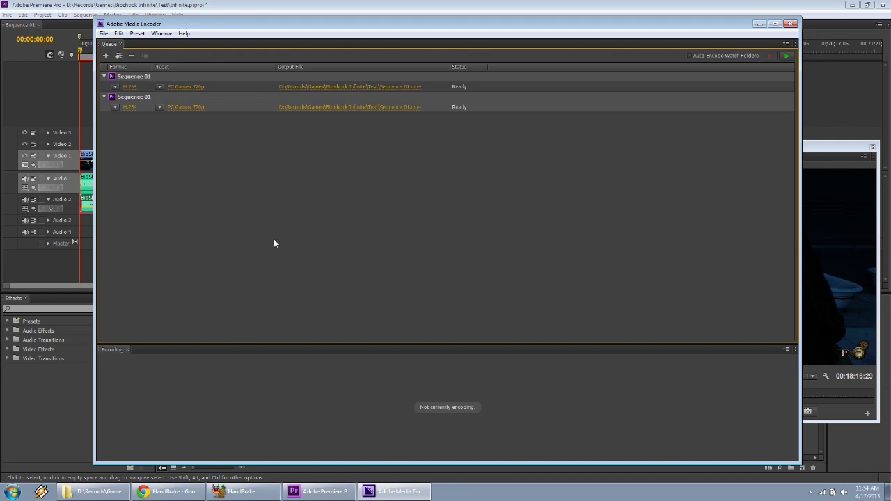
- Close Media Encoder, then quit Premiere, saving Infinite.prproj
click(791, 25)
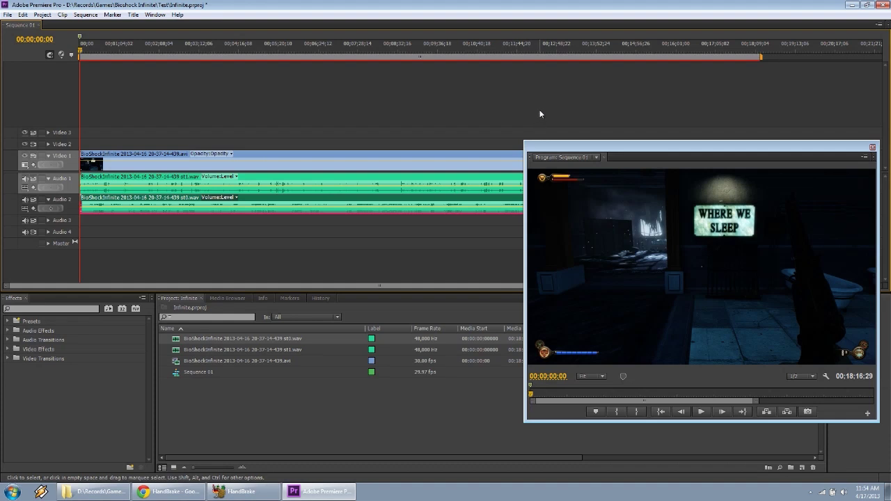
click(881, 5)
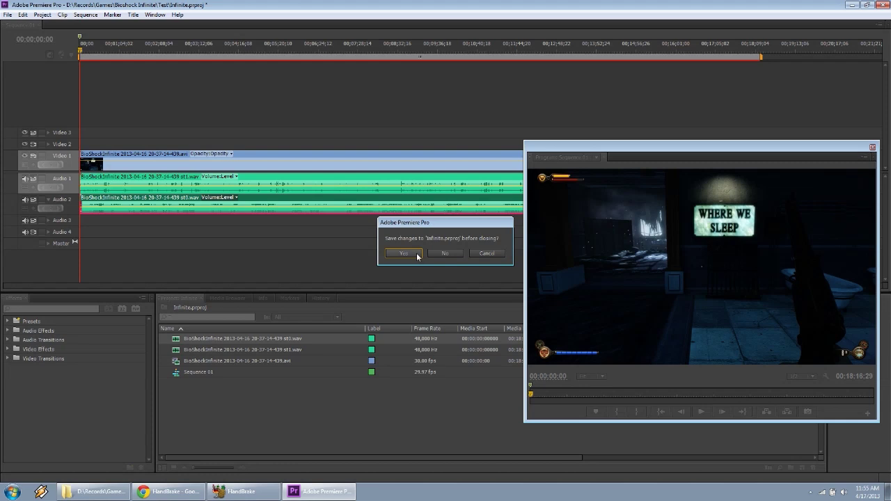
click(417, 255)
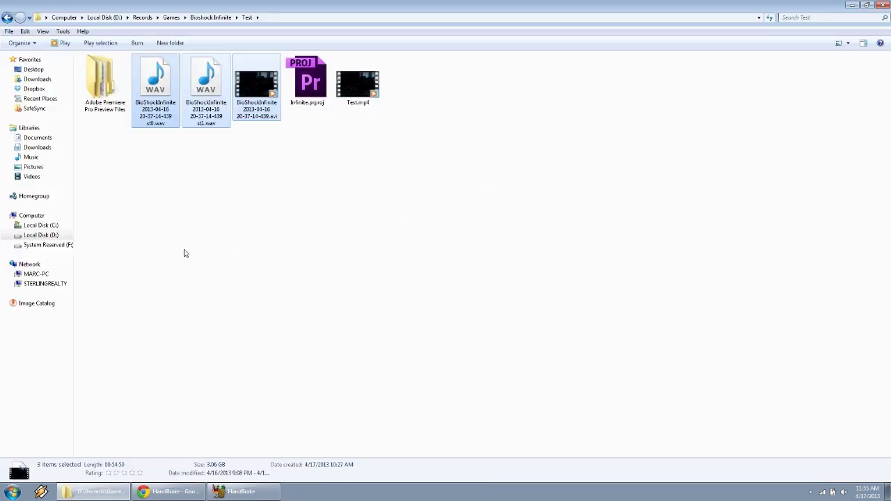
- Compare the 2.97 GB source AVI with the 1.18 GB Test.mp4, then minimize Explorer
click(309, 202)
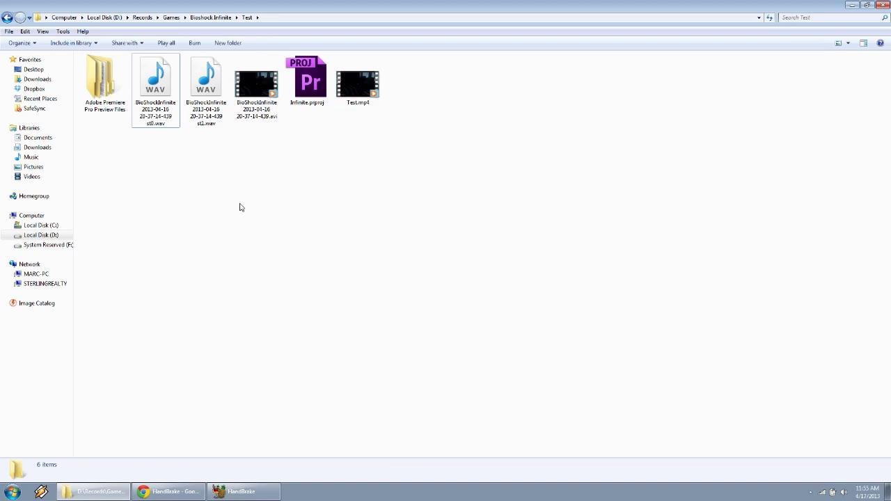
click(254, 111)
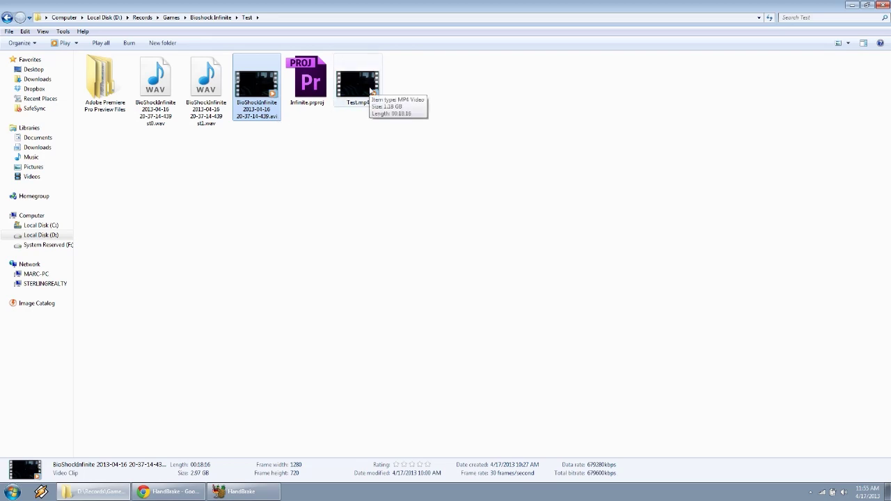
click(372, 91)
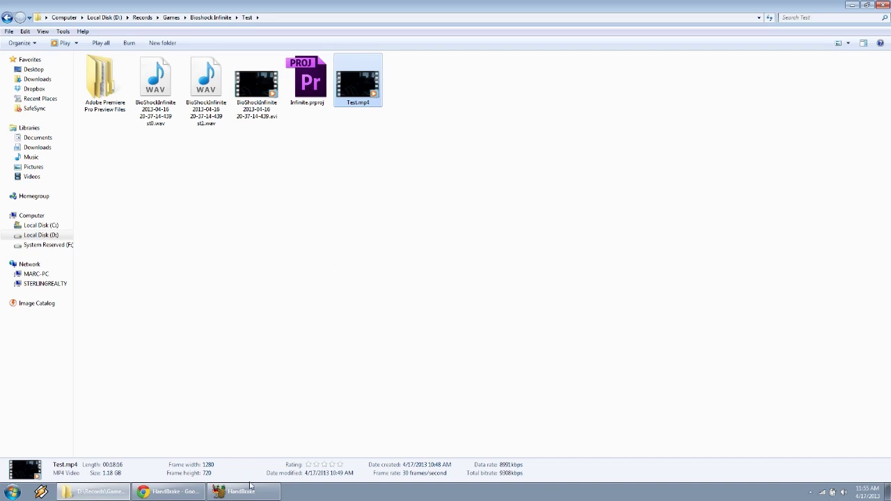
click(97, 491)
- Load Test.mp4 from the Test folder as HandBrake's video file source
click(236, 492)
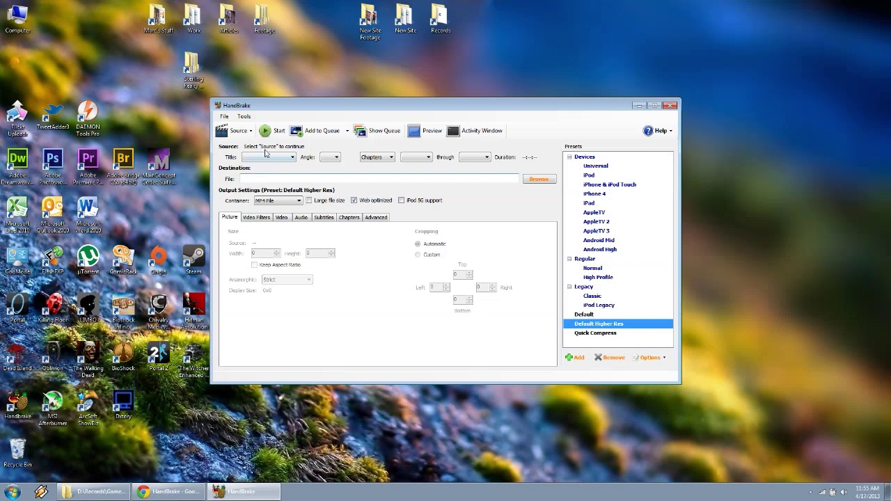
click(250, 132)
click(240, 144)
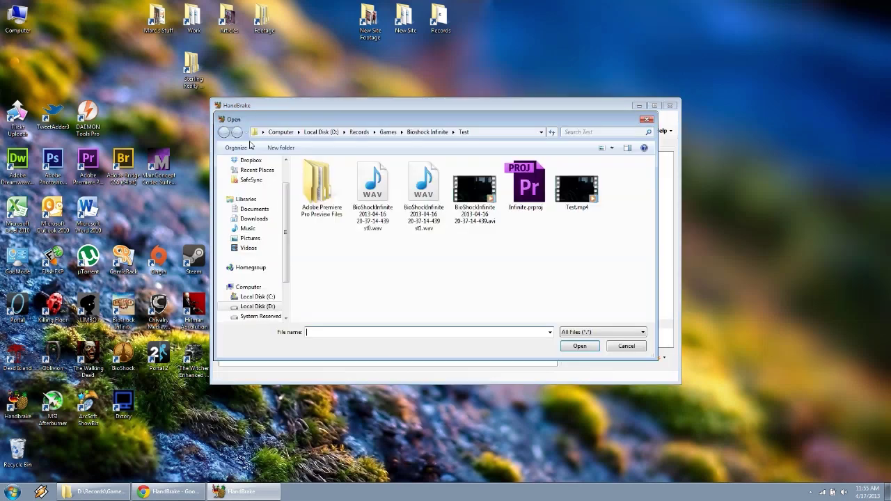
click(586, 184)
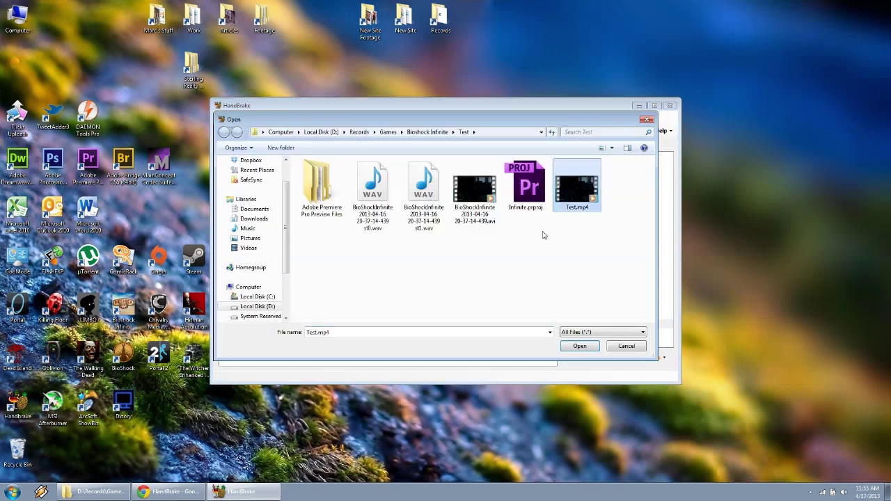
click(579, 346)
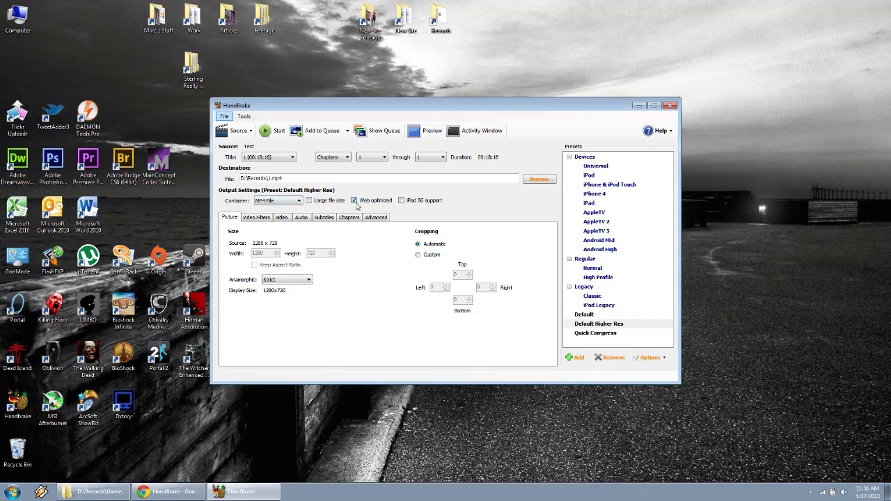
- Apply Default Higher Res, keep H.264 (x264), and check the Filters, Video and Audio tabs
click(593, 325)
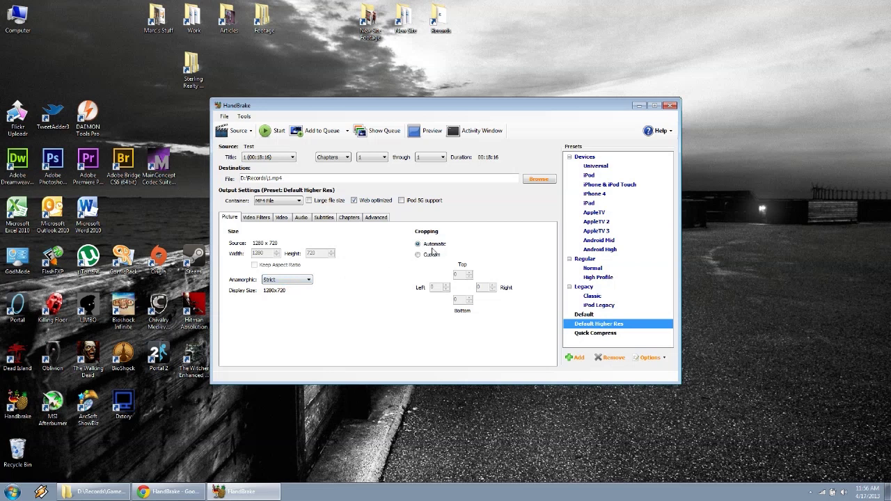
click(263, 219)
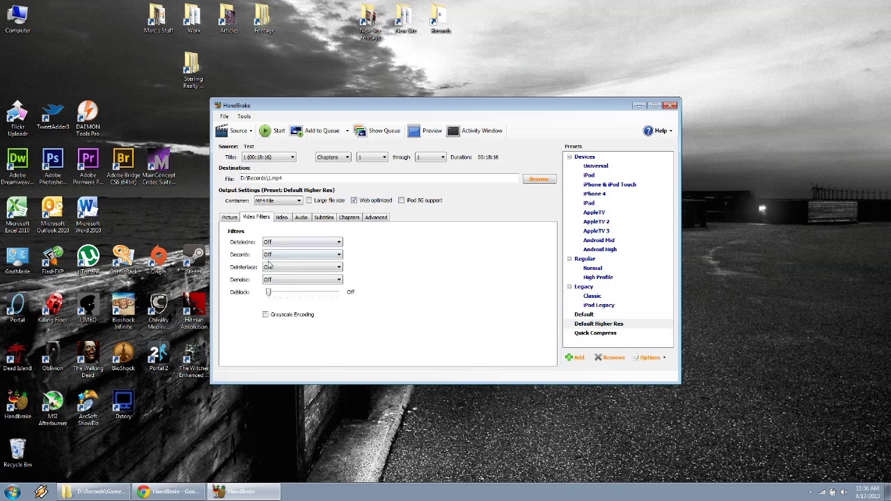
click(287, 219)
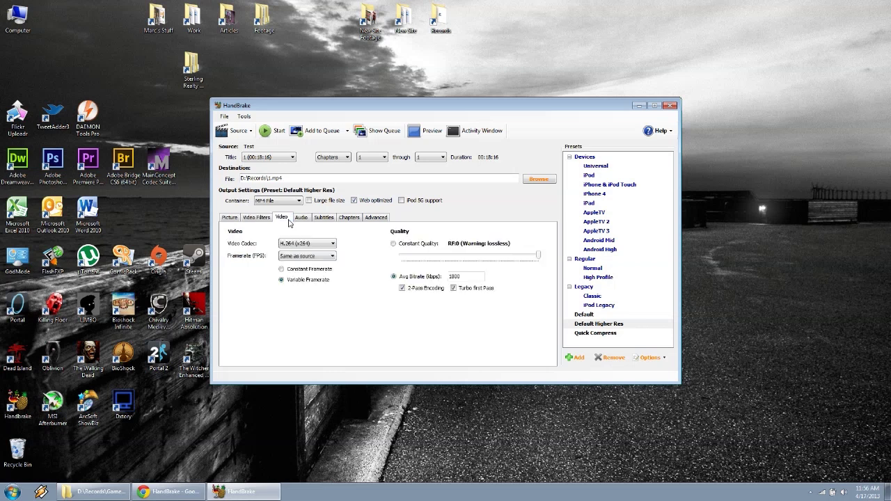
click(315, 244)
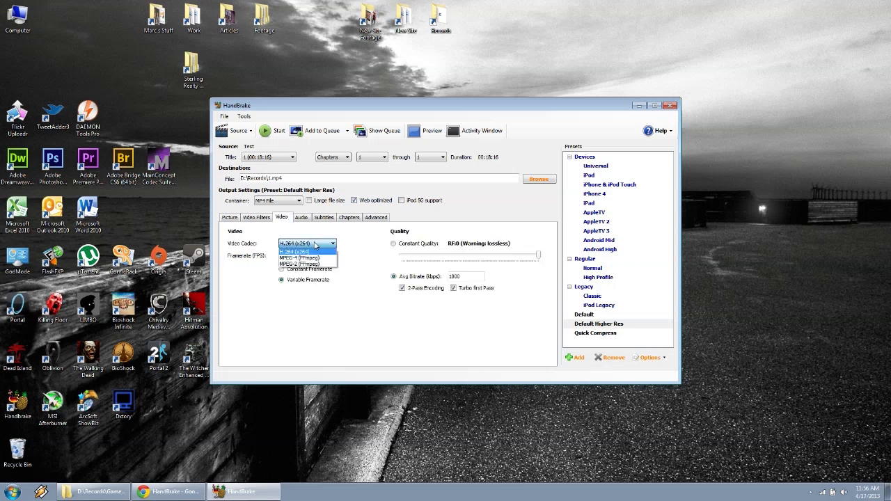
click(314, 244)
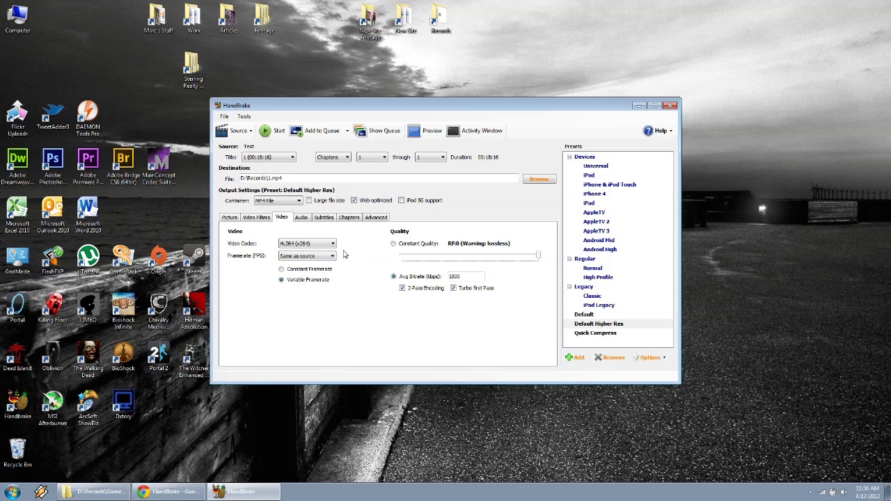
click(306, 219)
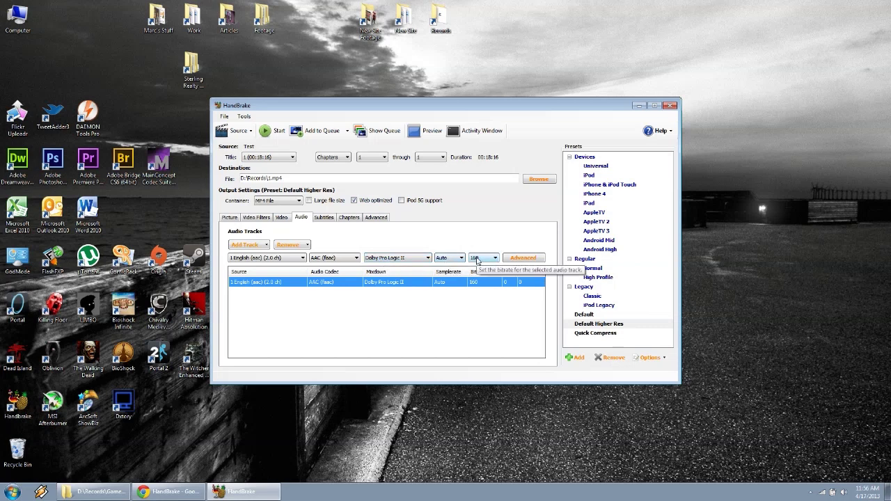
- Browse the Subtitles, Chapters and Advanced tabs, reading the x264 option tooltips without changing anything
click(328, 220)
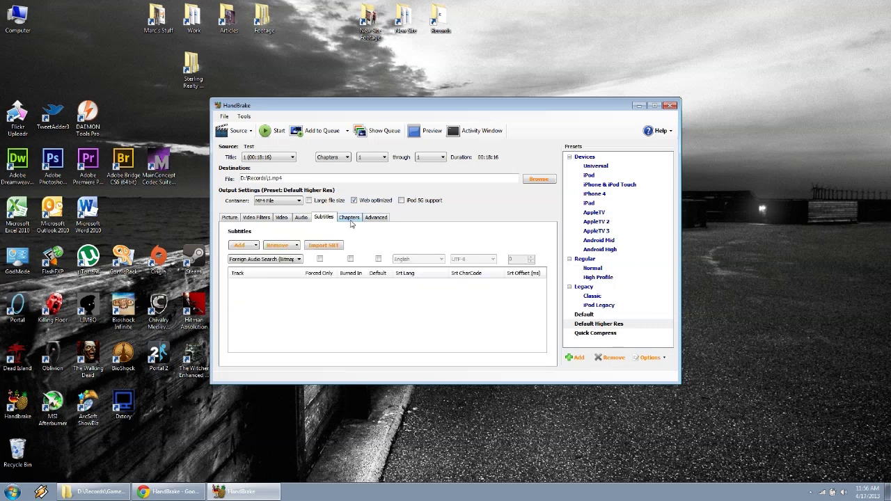
click(351, 220)
click(375, 218)
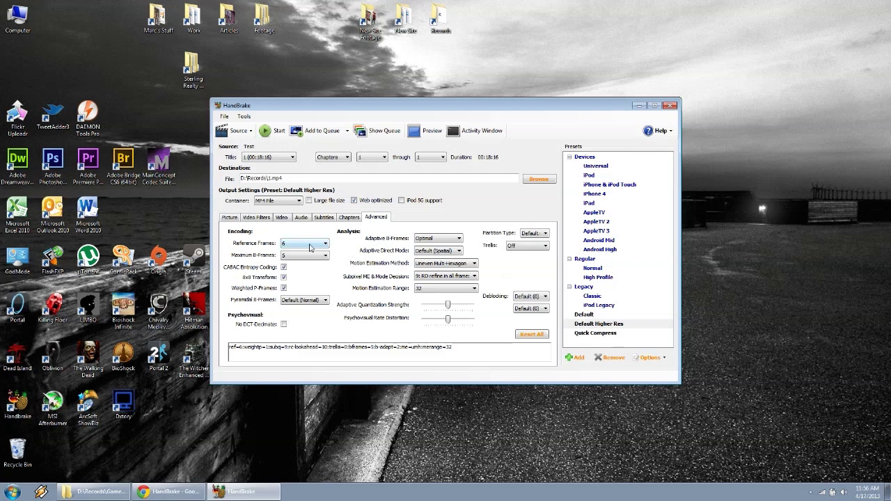
mouse_move(303, 261)
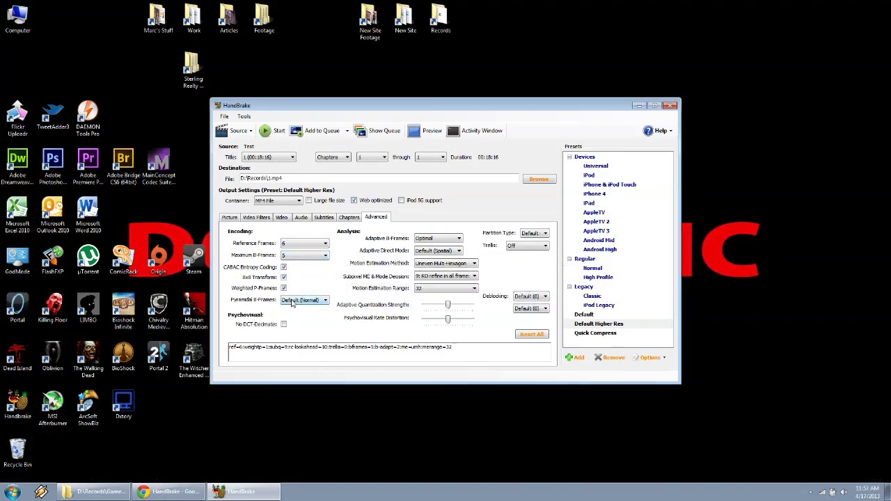
mouse_move(295, 302)
mouse_move(451, 254)
mouse_move(451, 278)
mouse_move(443, 314)
- Back on the Picture settings, add the BioShock Infinite encode to D:\Records\1.mp4 to the queue
click(230, 217)
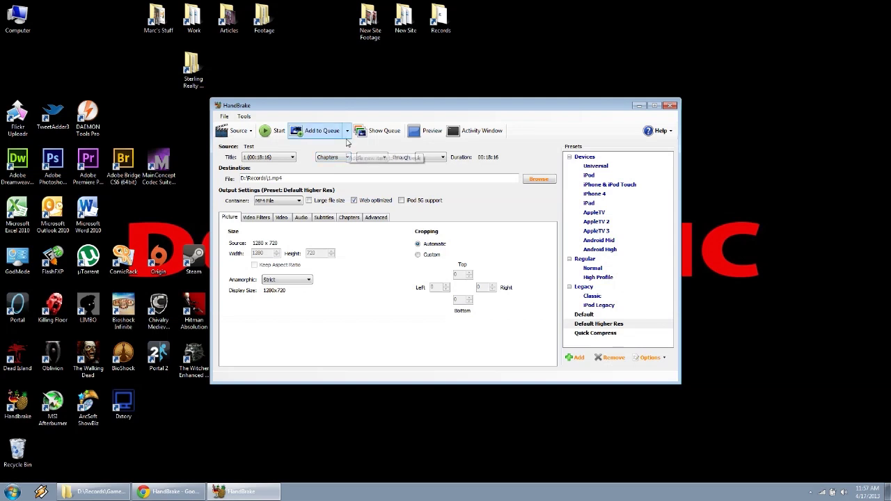
click(321, 131)
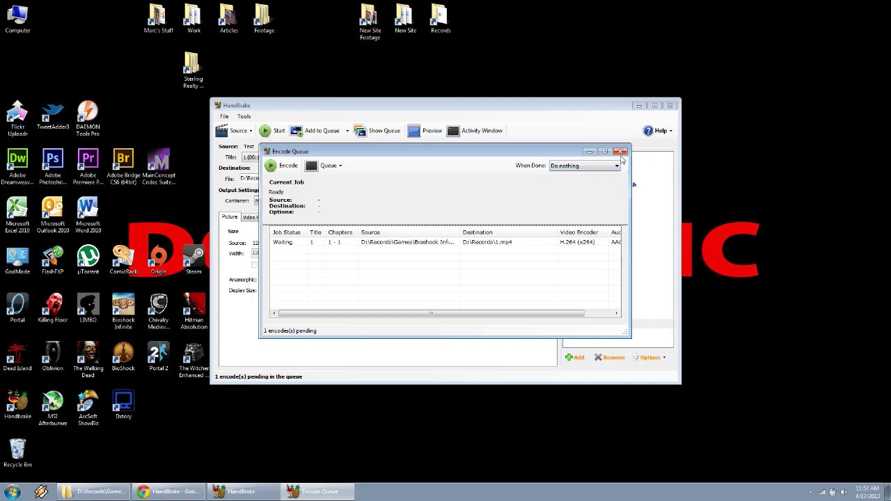
- In Records > Games > Bioshock Infinite, check Compressed 21.mp4 (268 MB) against the 1.24 GB original
double_click(433, 21)
double_click(165, 80)
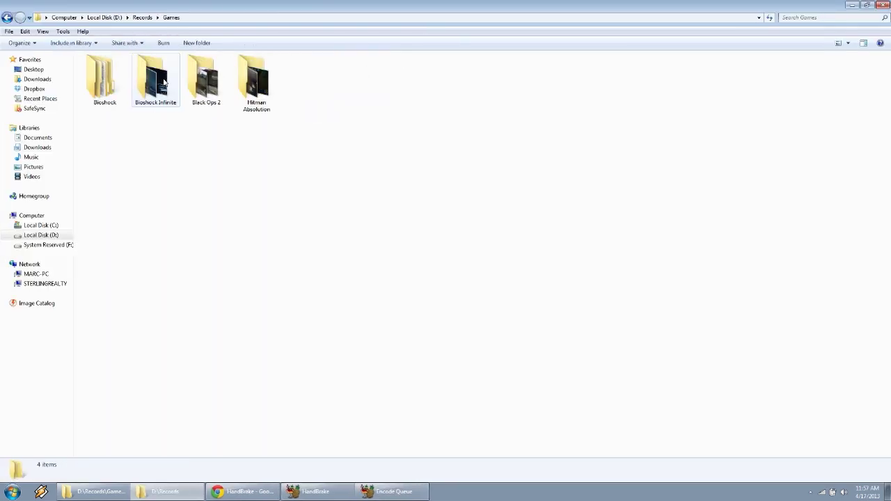
double_click(169, 80)
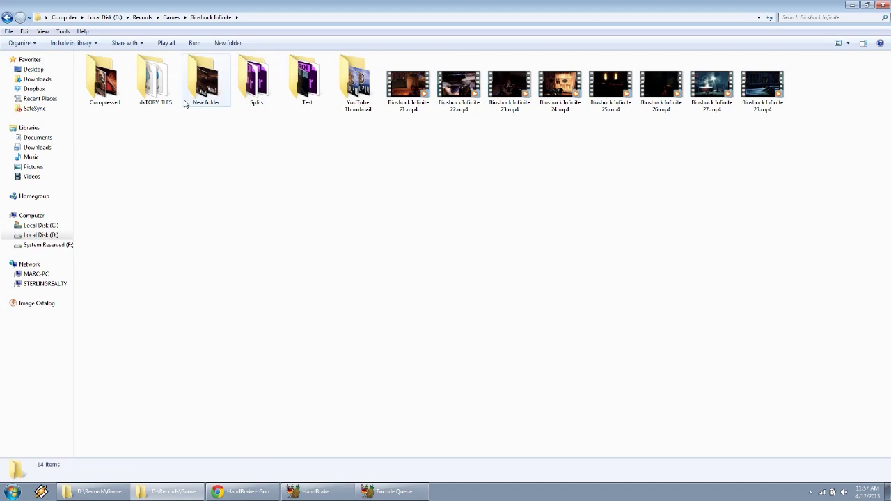
double_click(122, 95)
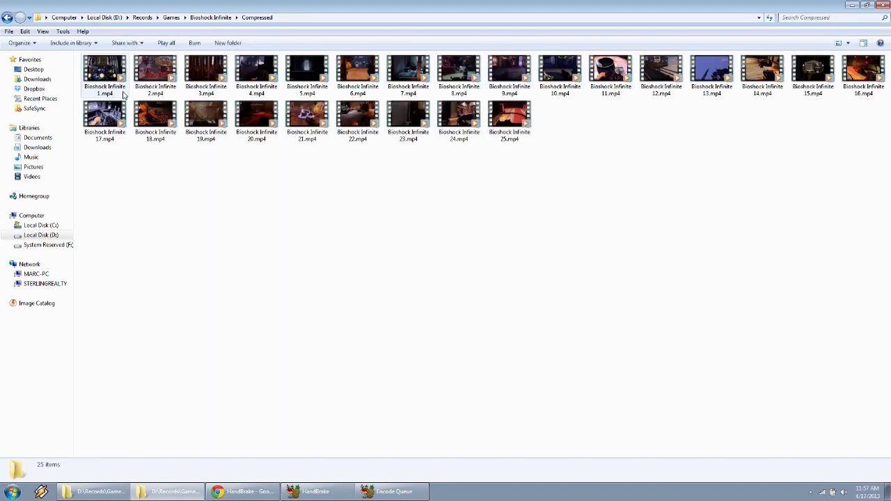
click(321, 128)
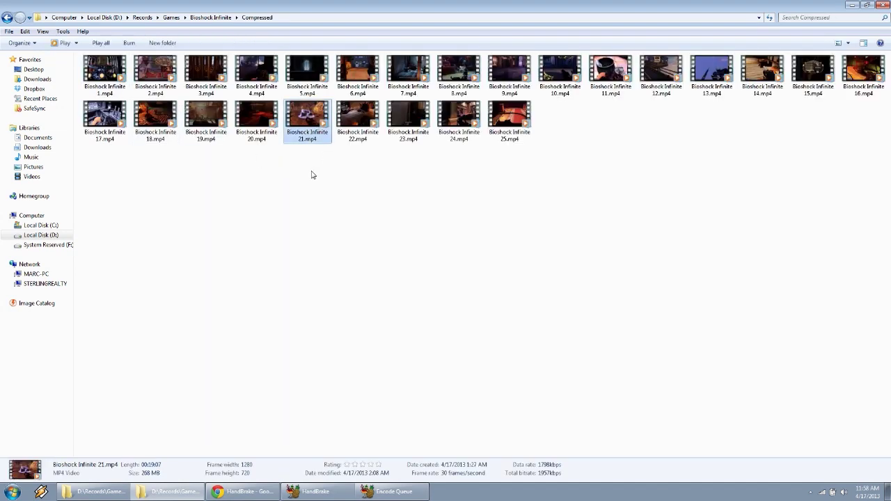
click(7, 18)
click(402, 106)
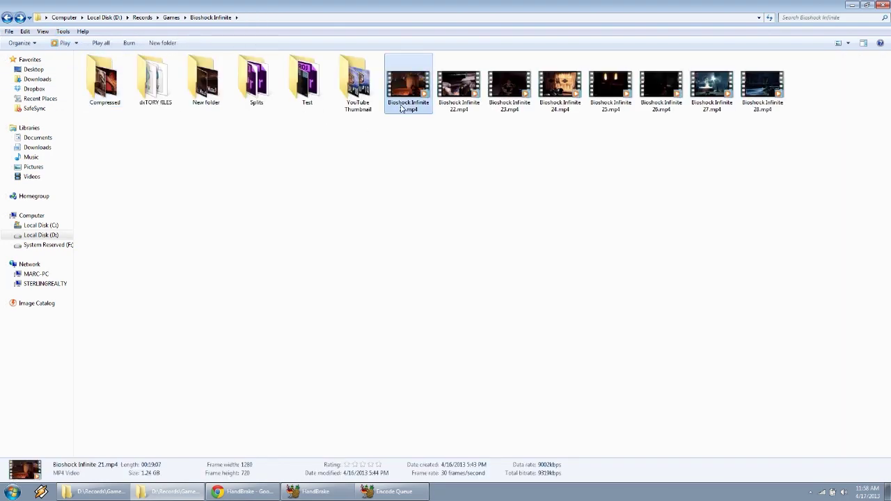
- Close the Explorer window, then close HandBrake along with its Encode Queue
click(881, 5)
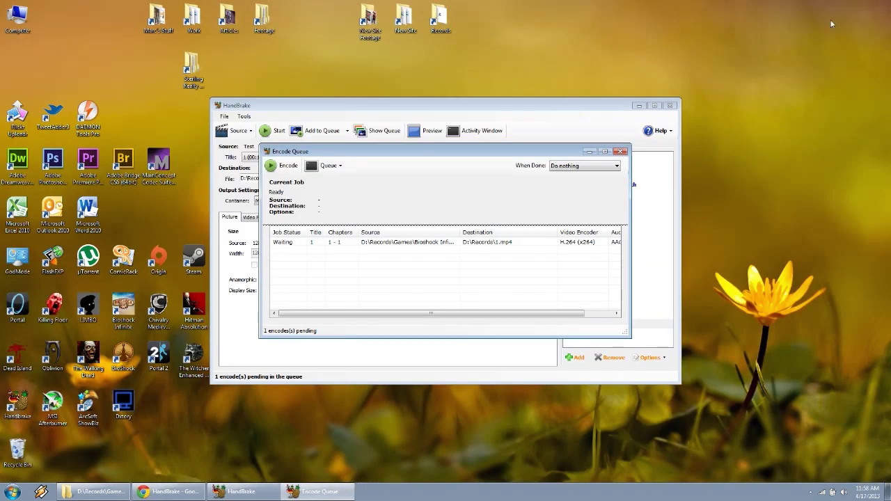
click(671, 106)
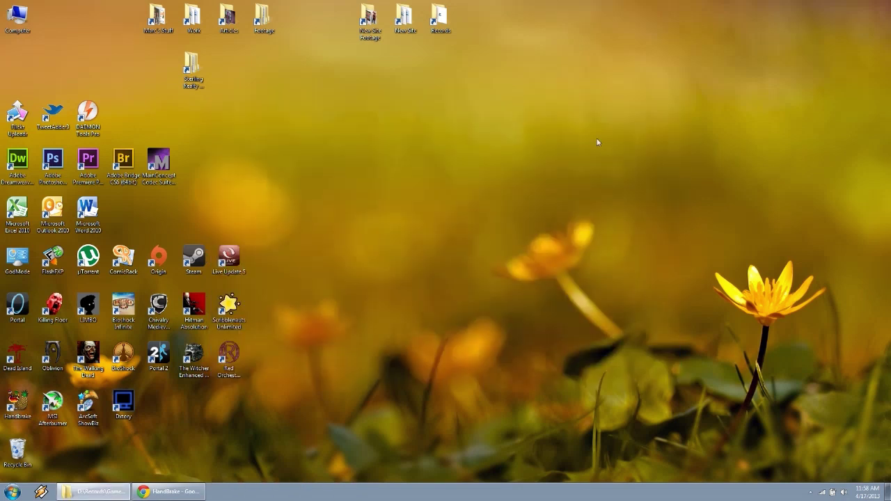